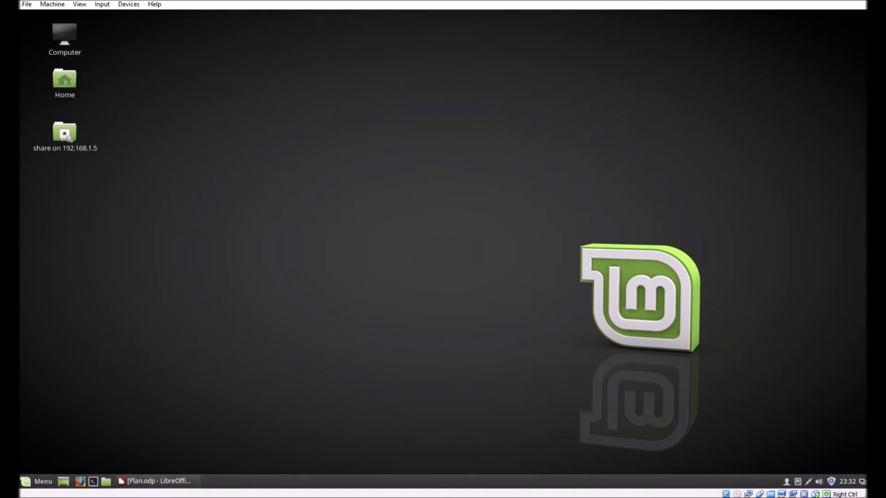
Step: Review the first three slides of the Plan.odp presentation, ending at Linux environment setup, and minimize it
mouse_move(171, 486)
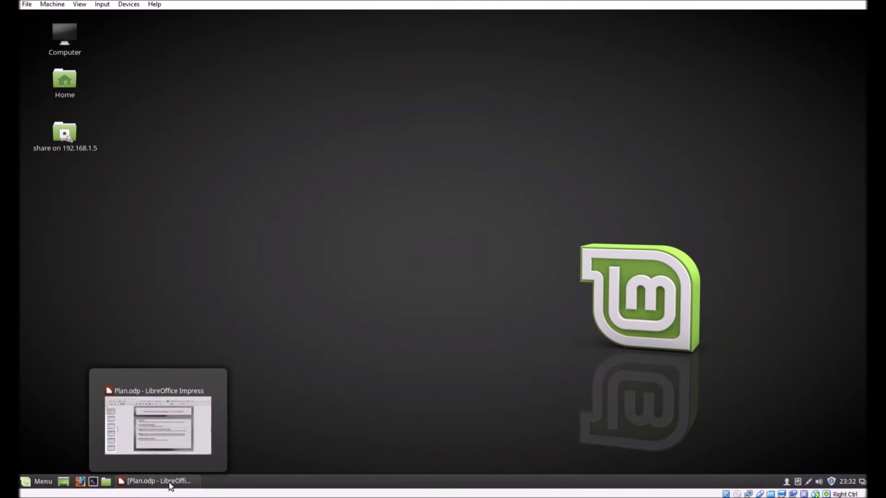
click(170, 483)
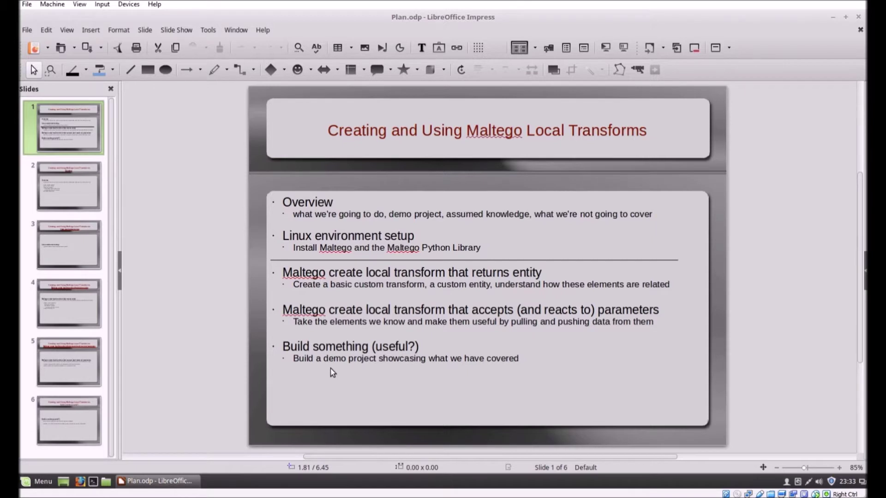
click(78, 192)
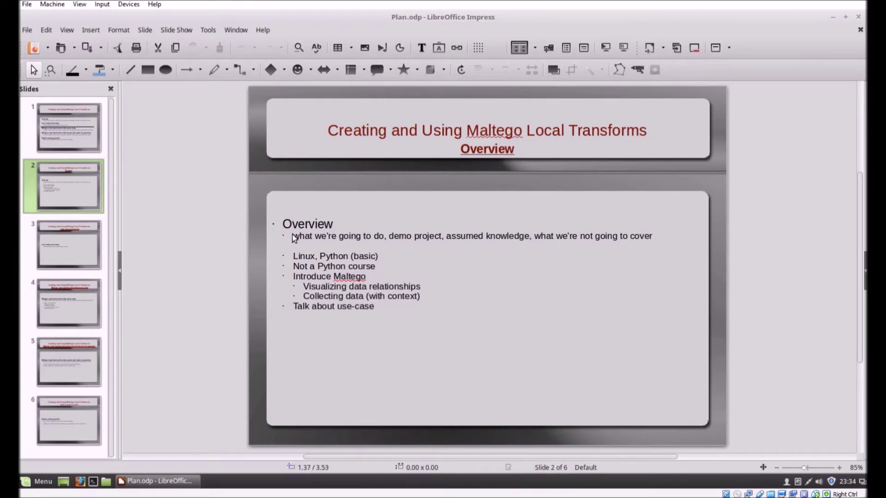
click(74, 259)
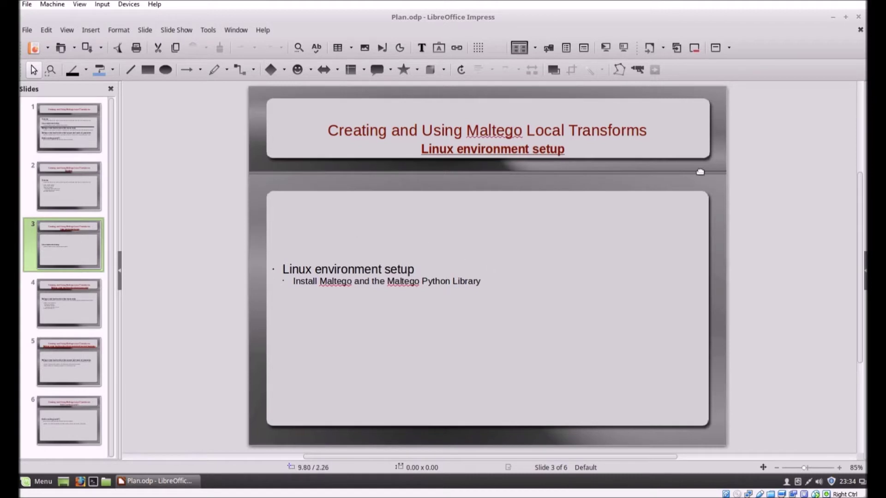
click(838, 21)
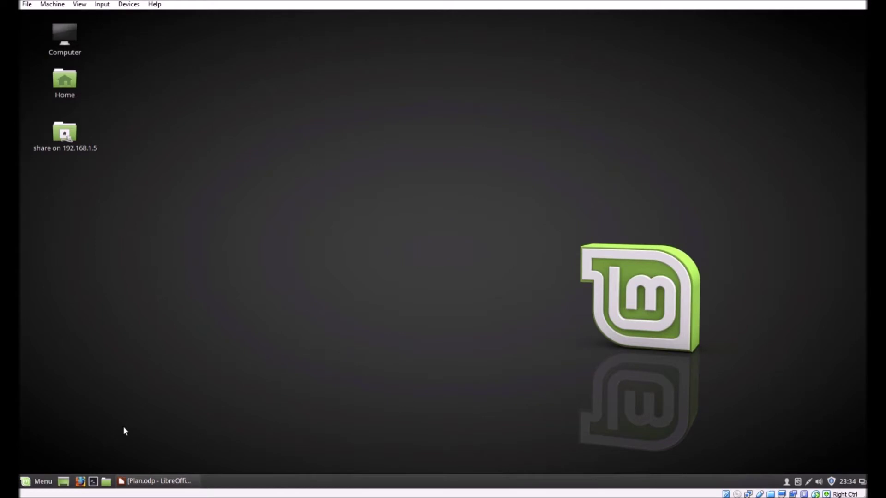
Step: Start a terminal and open the .bashrc file from the home folder in xed
click(93, 481)
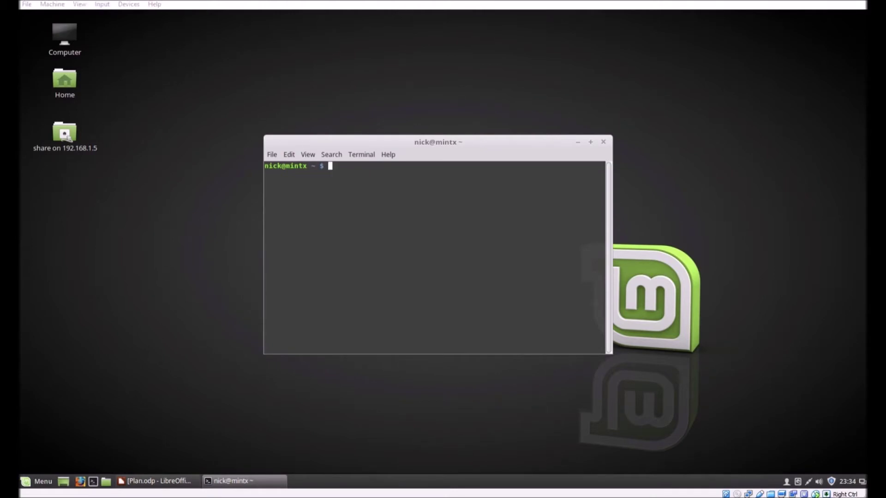
click(371, 236)
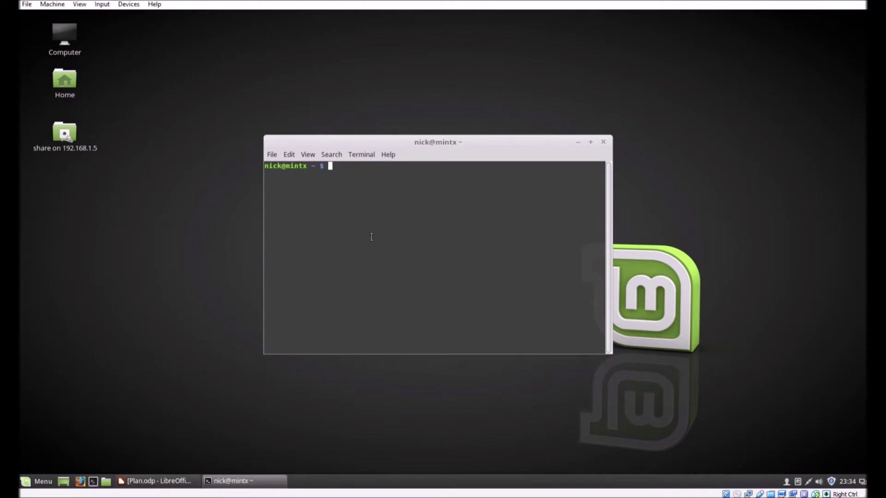
text(xed .bashrc)
key(Return)
Step: Append aliases c='clear; cal; date; echo', l='ls -lha', e='exit' and the lines cal, date, echo to .bashrc, save it and close the windows
scroll(385, 233, down, 15)
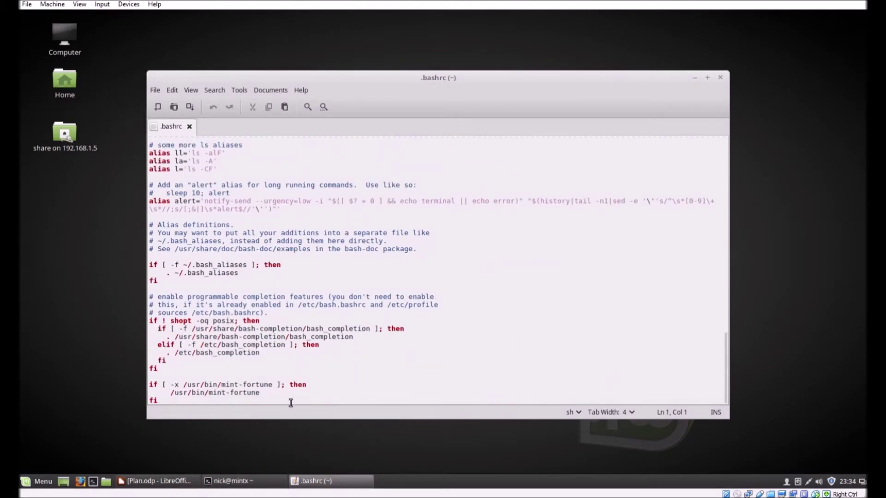
click(282, 402)
key(ctrl+End)
text(alias c='clear; cal; date; echo' alias l='ls -lha' alias e='exit')
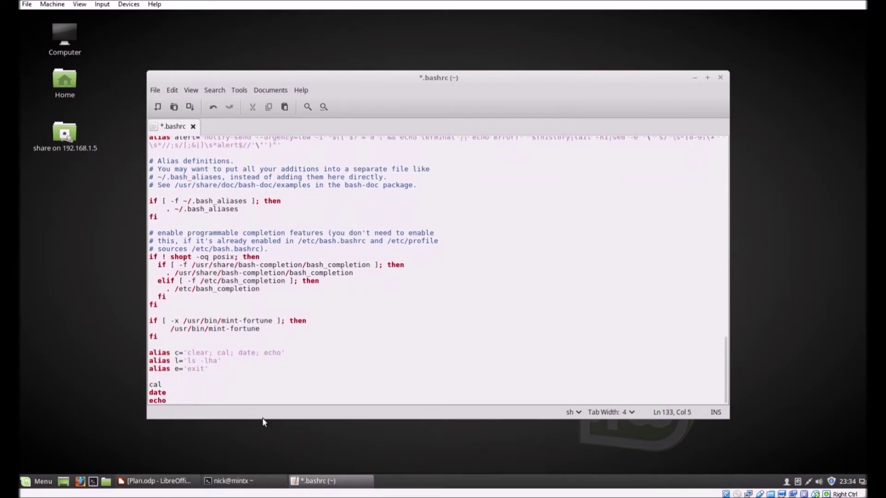
key(ctrl+s)
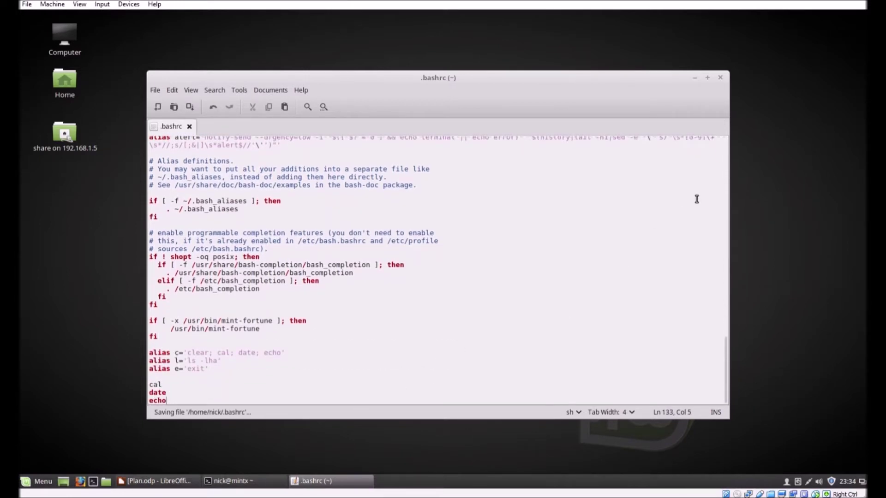
click(720, 78)
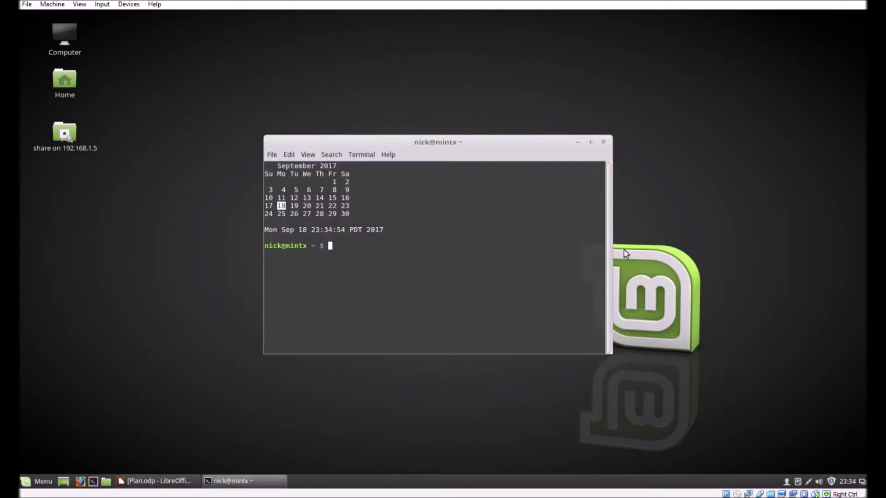
click(604, 143)
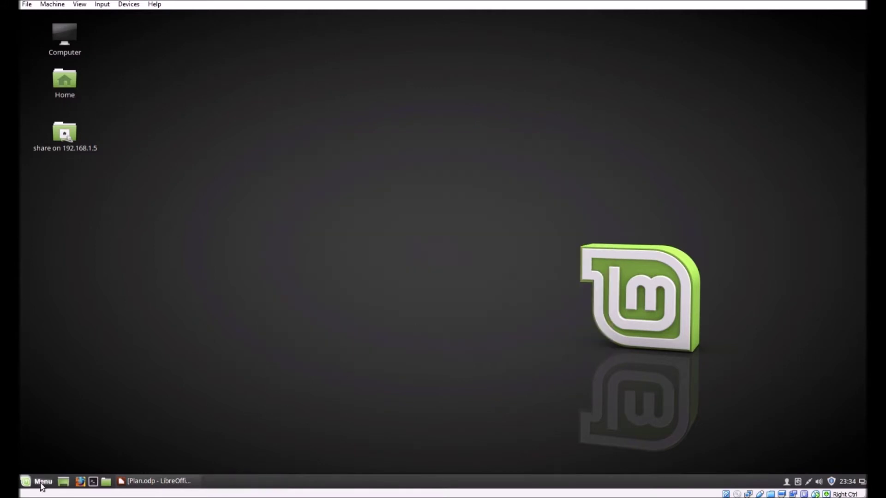
Step: Switch to Firefox and search the web for "Download Maltego"
click(85, 485)
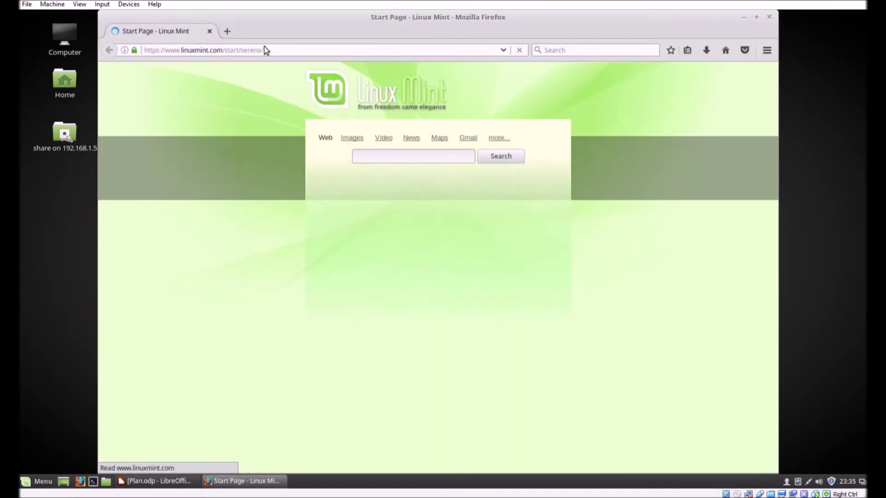
click(214, 53)
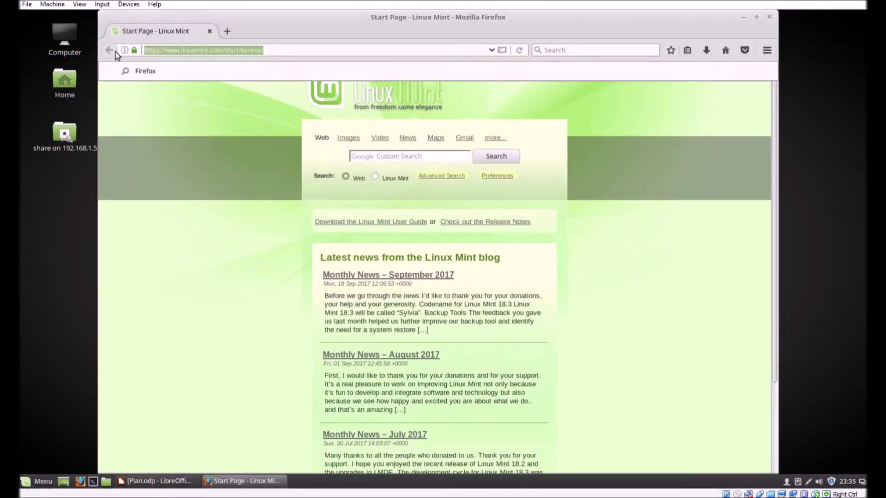
text(Down)
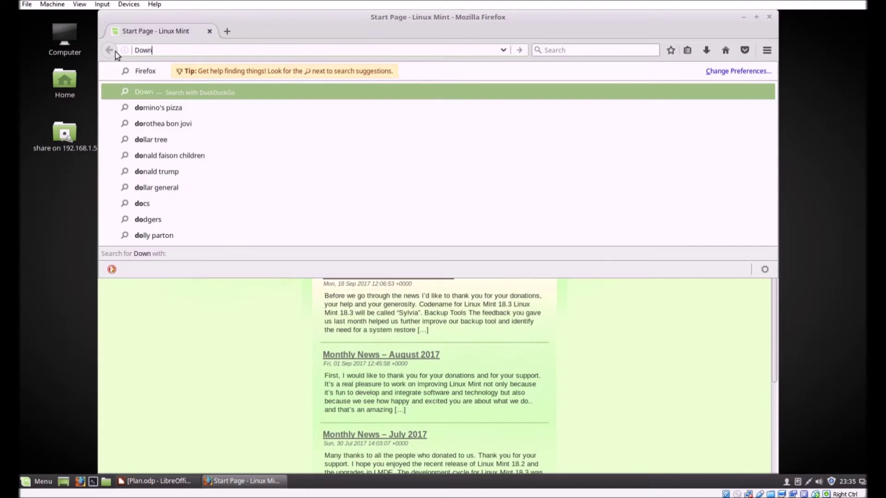
text(load Mal)
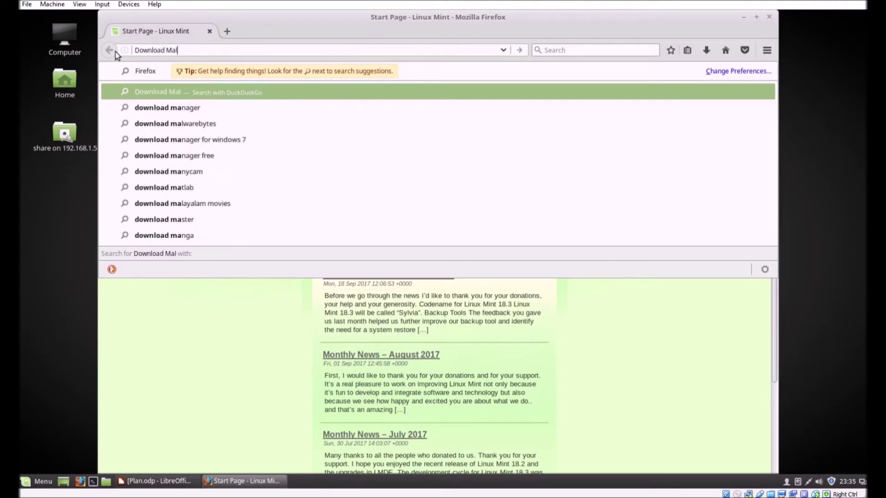
text(tego)
key(Return)
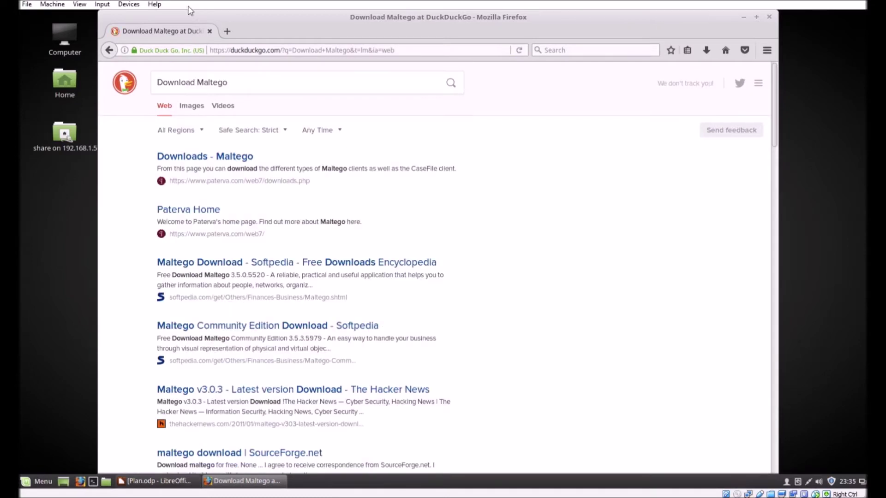
Step: From Paterva's Maltego downloads page, download the Maltego CE client for Linux as a .deb file and save it
click(180, 158)
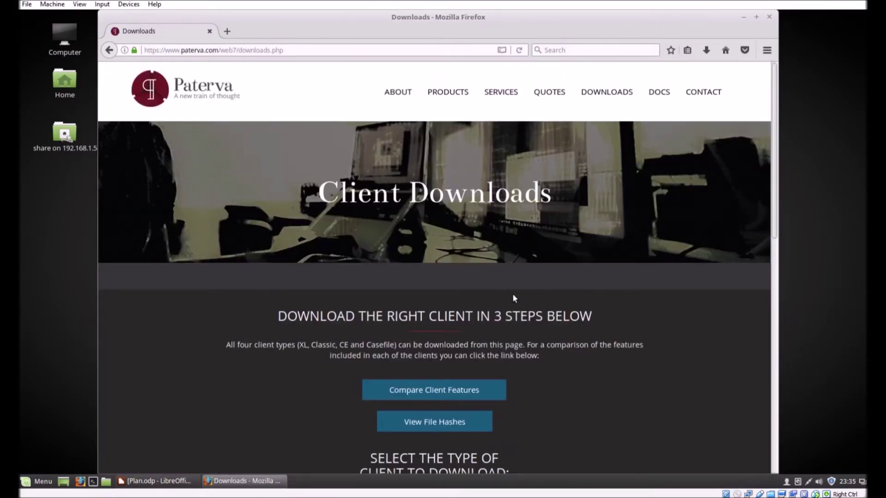
scroll(631, 386, down, 8)
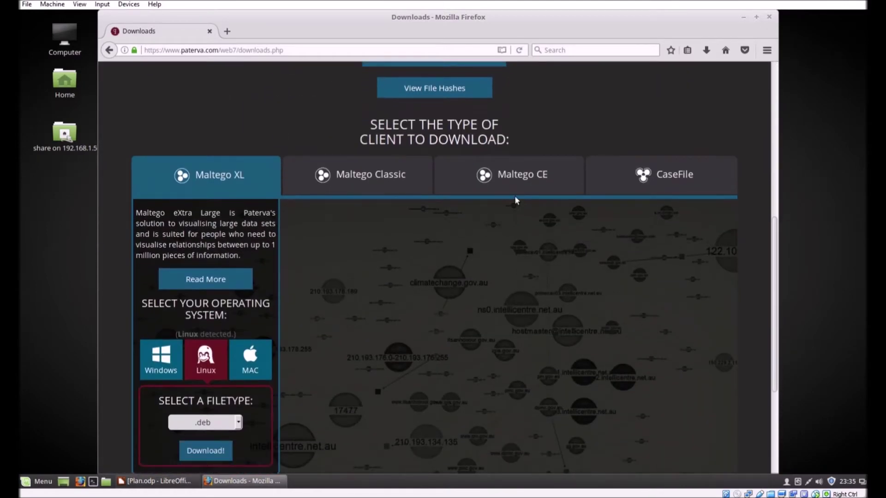
click(540, 179)
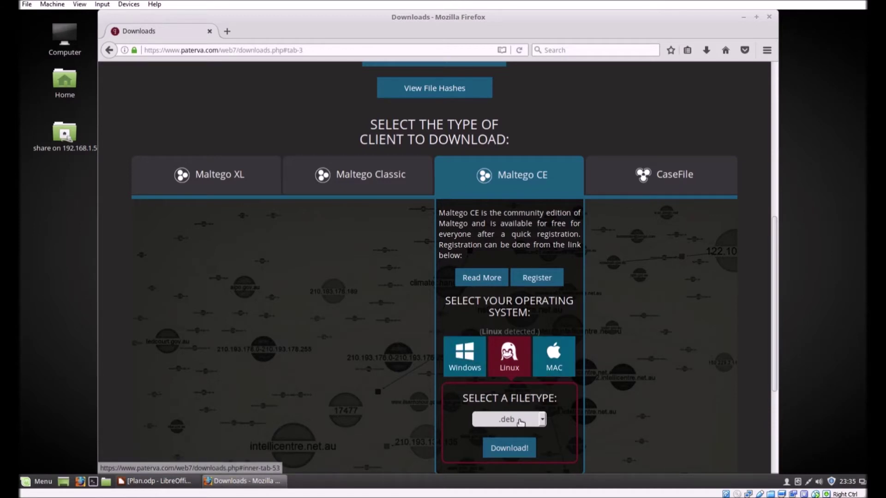
click(514, 455)
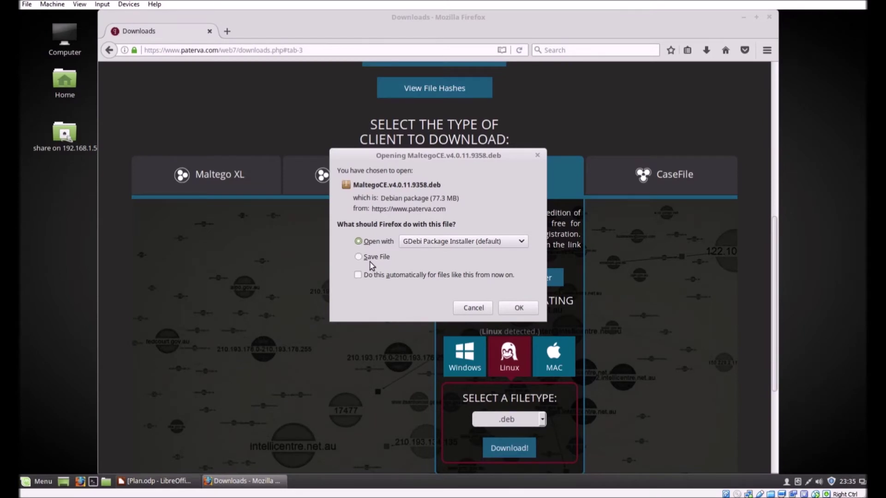
click(510, 309)
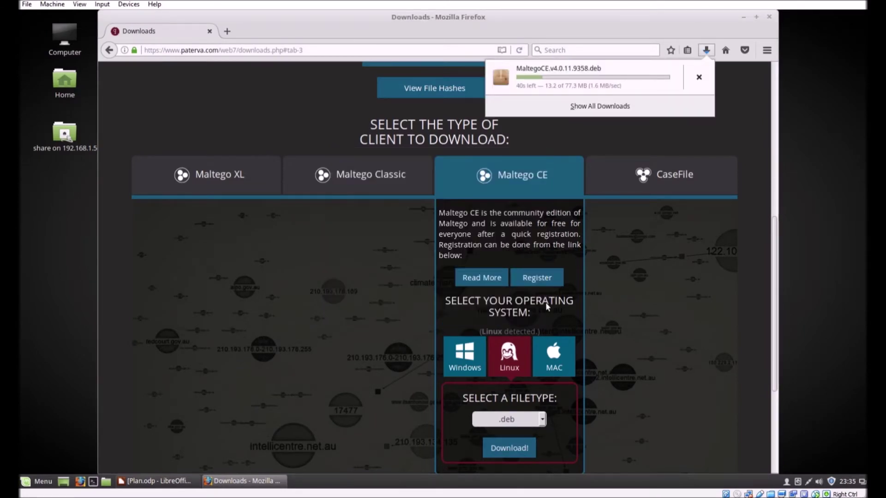
Step: Open the folder containing the downloading package, start a terminal there and tile it on one half of the desktop
right_click(630, 73)
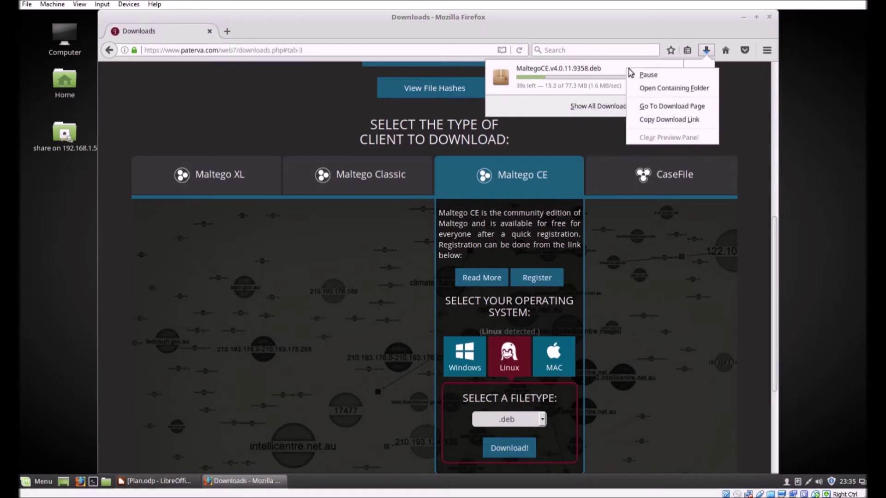
click(667, 89)
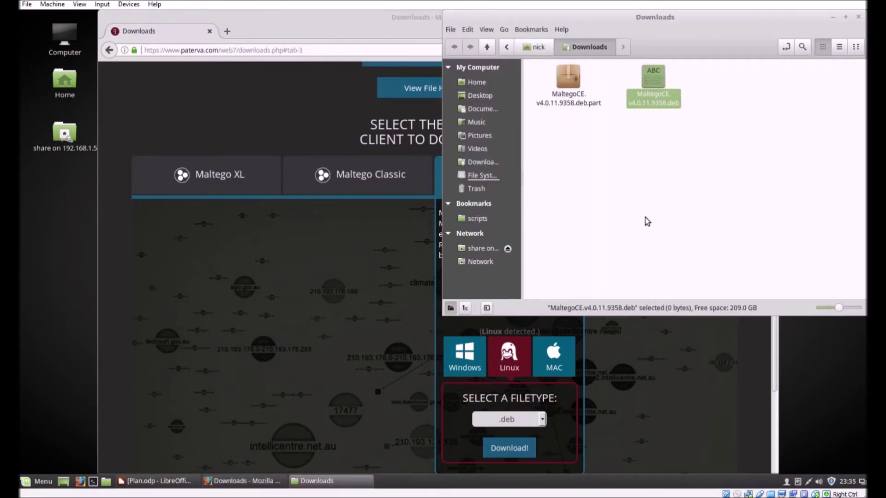
right_click(645, 218)
click(718, 259)
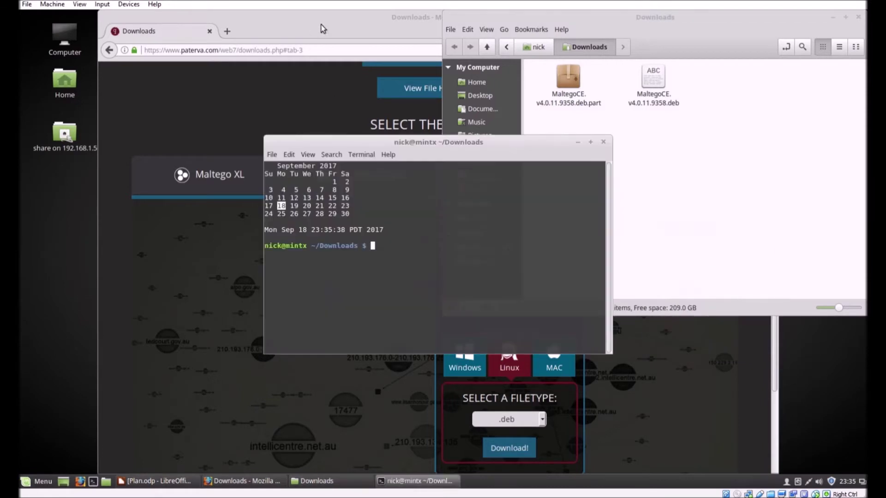
drag(497, 152, 20, 213)
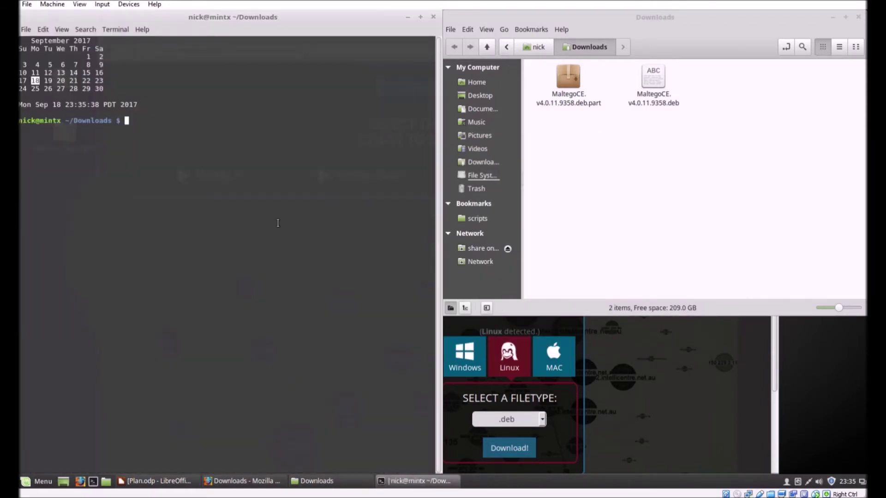
Step: Once the download is complete, install the package with sudo dpkg -i MaltegoCE.v4.0.11.9358.deb, entering the sudo password
text(sudo dpkg -i Ma)
drag(723, 21, 711, 106)
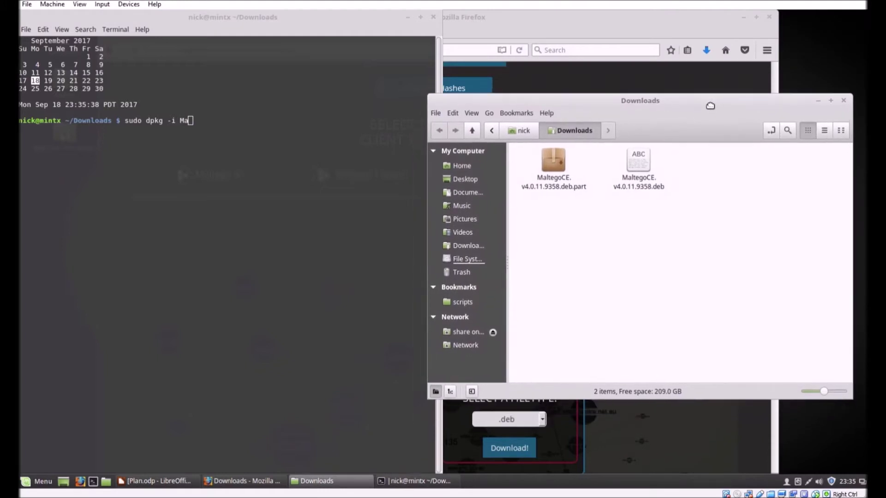
click(714, 51)
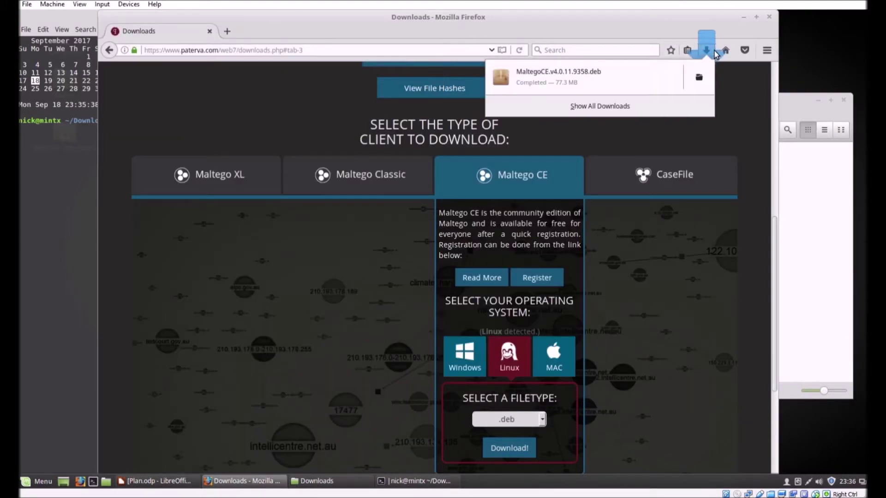
click(714, 51)
click(841, 260)
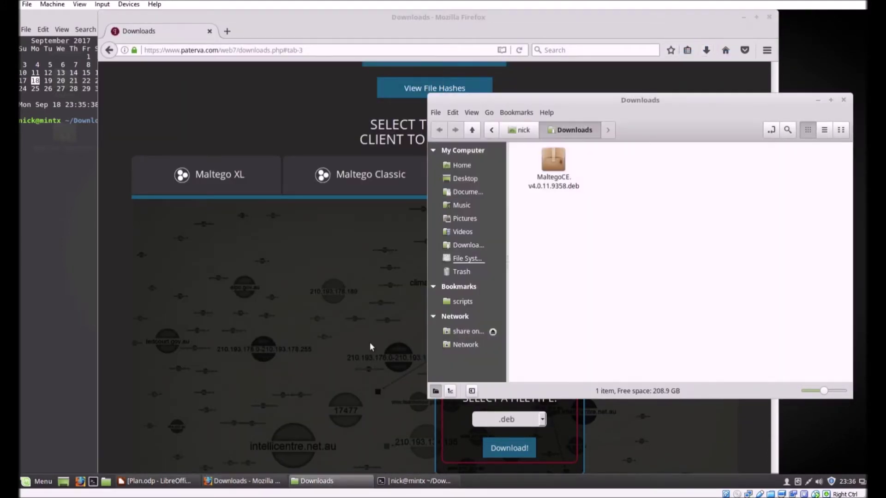
click(81, 346)
key(Tab)
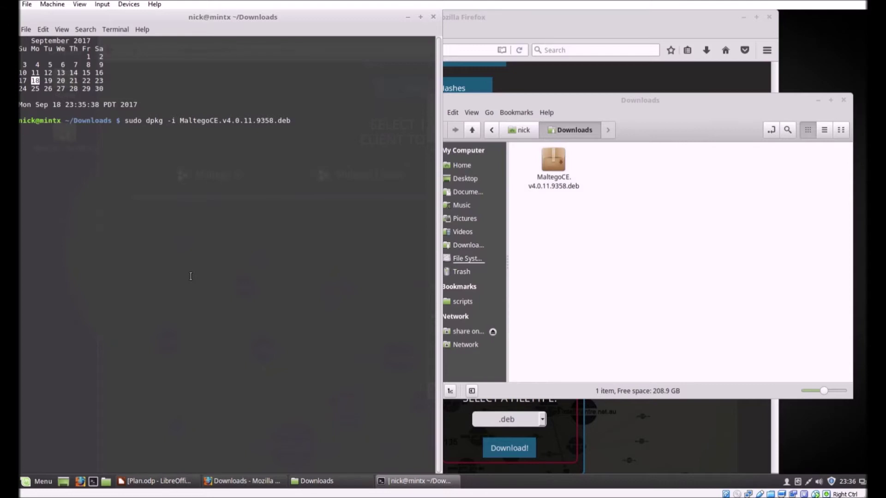
key(Return)
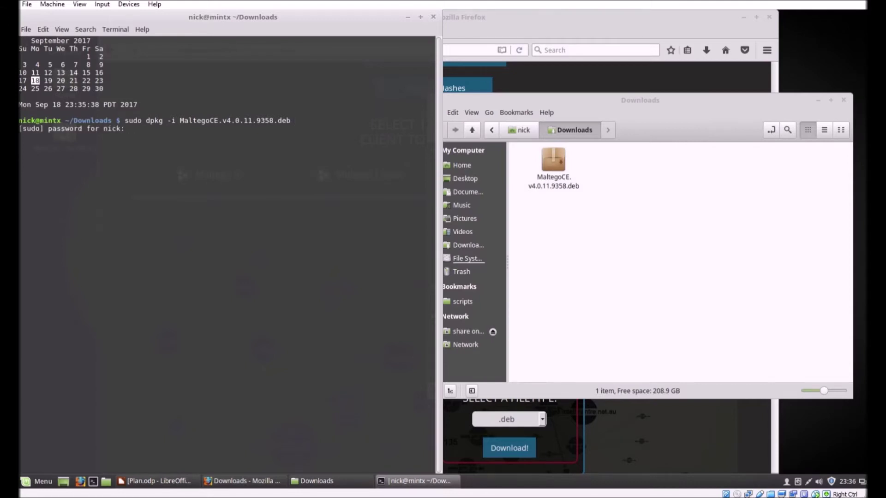
key(Return)
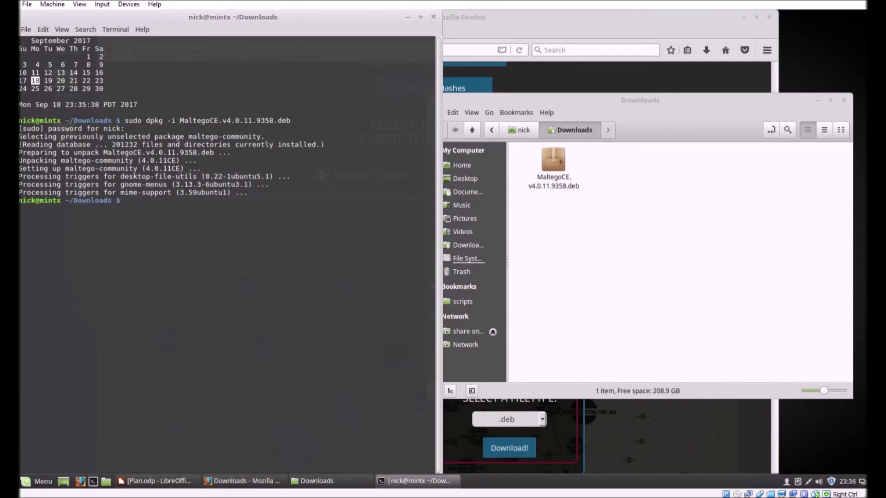
Step: Switch back to Firefox and search the web for "MaltegoTransform.py github"
click(555, 28)
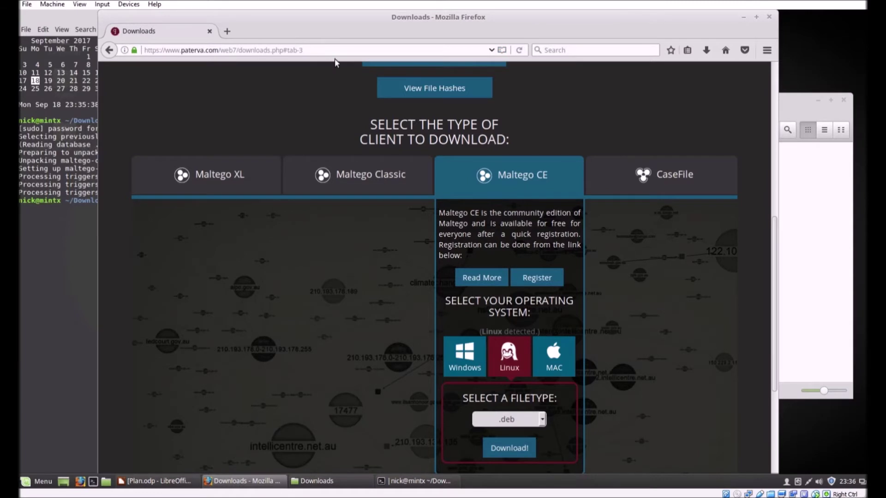
drag(304, 49, 141, 51)
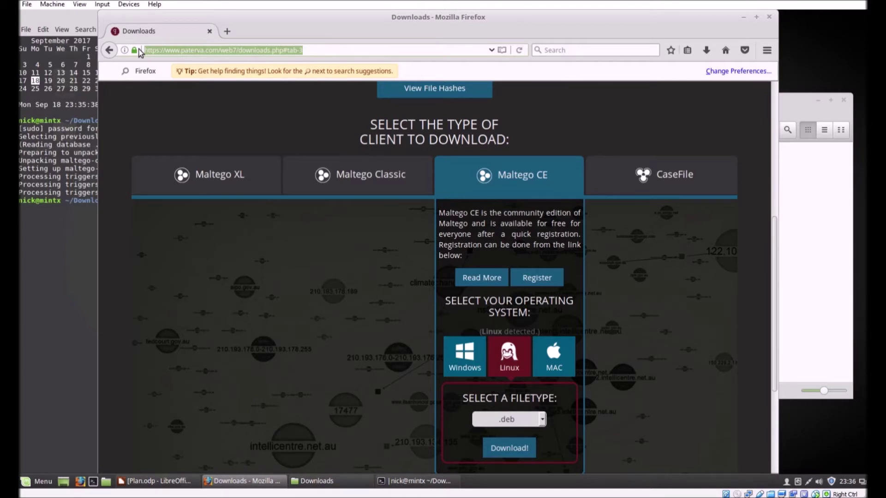
text(Malte)
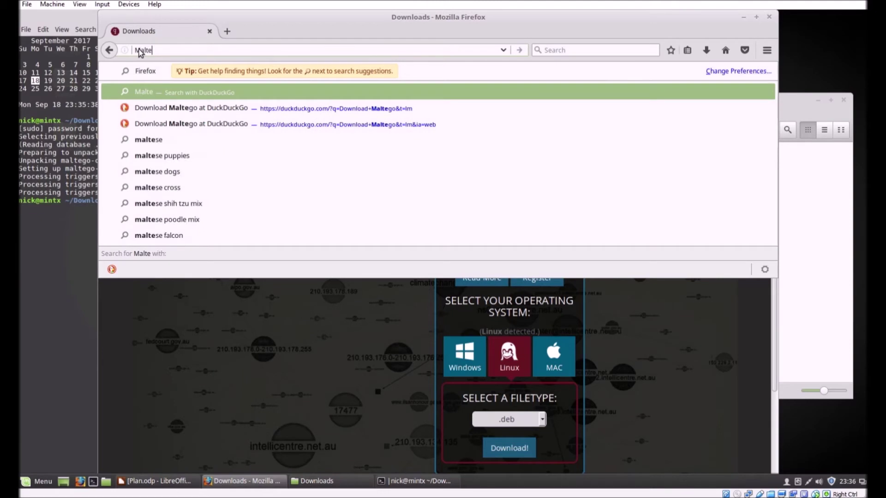
text(goTrans)
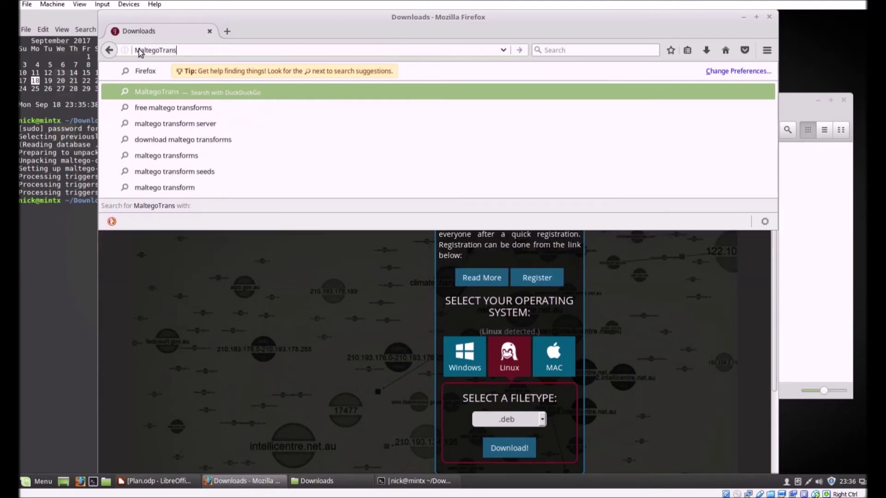
text(form.)
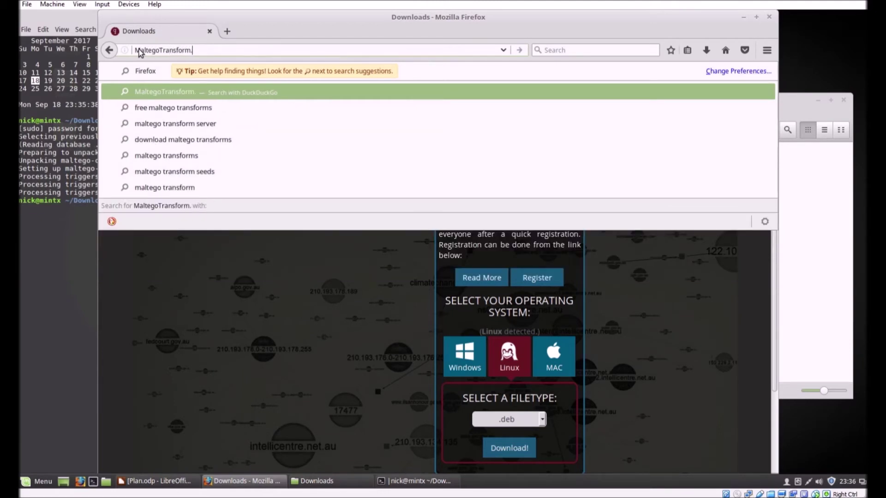
text(py githu)
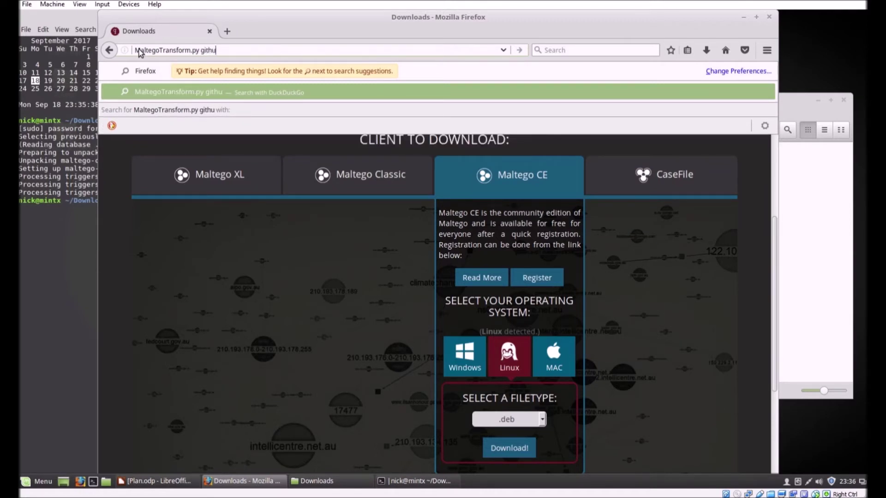
text(b)
key(Return)
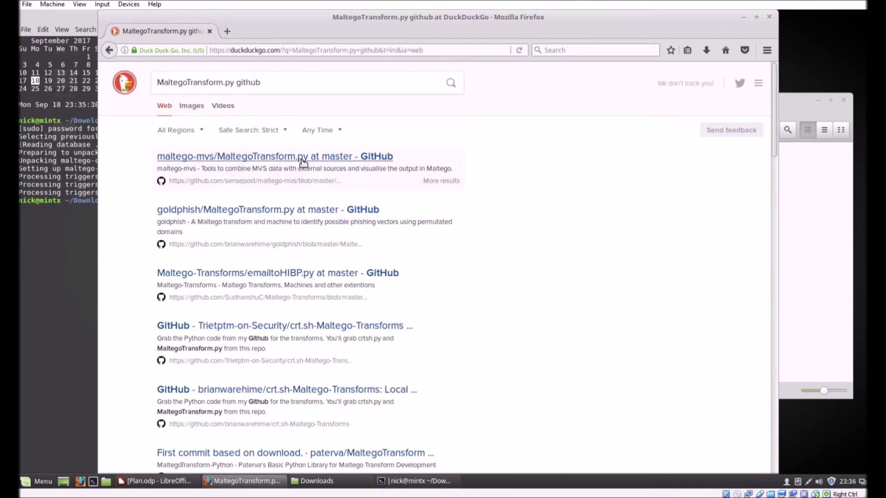
Step: Open the raw MaltegoTransform.py from the sensepost/maltego-mvs GitHub repository and save it in the Downloads folder
click(287, 158)
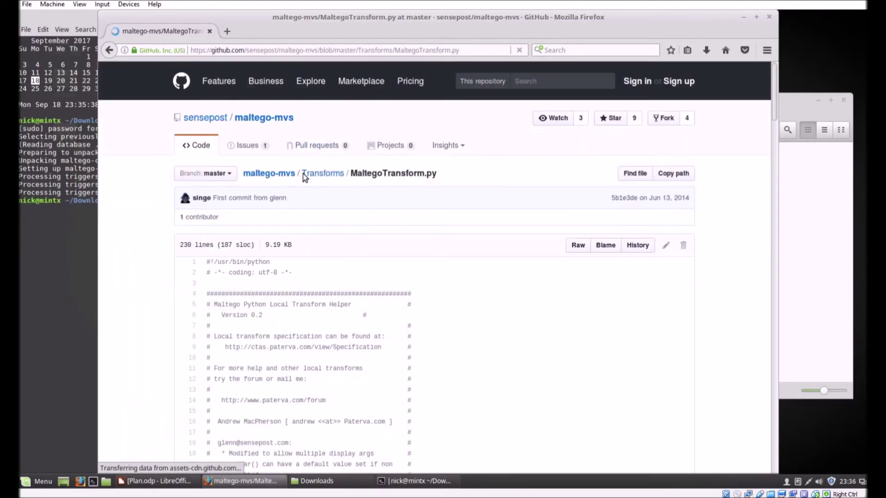
click(586, 250)
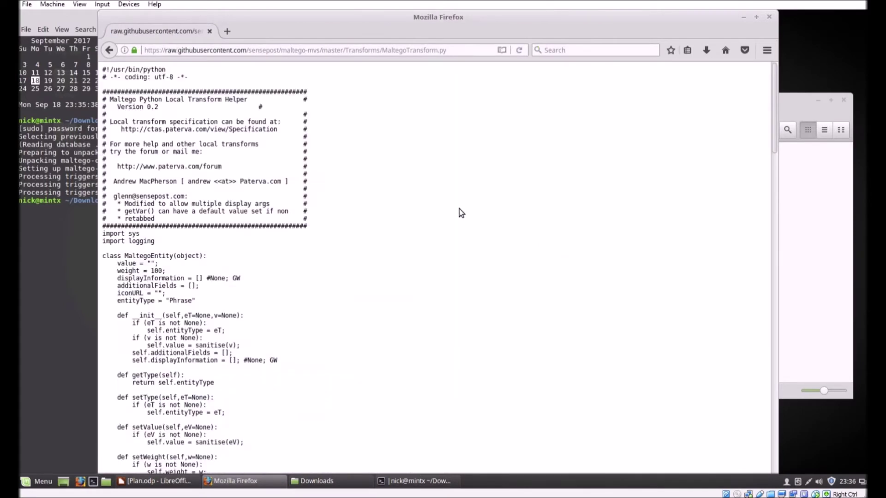
right_click(458, 209)
click(533, 245)
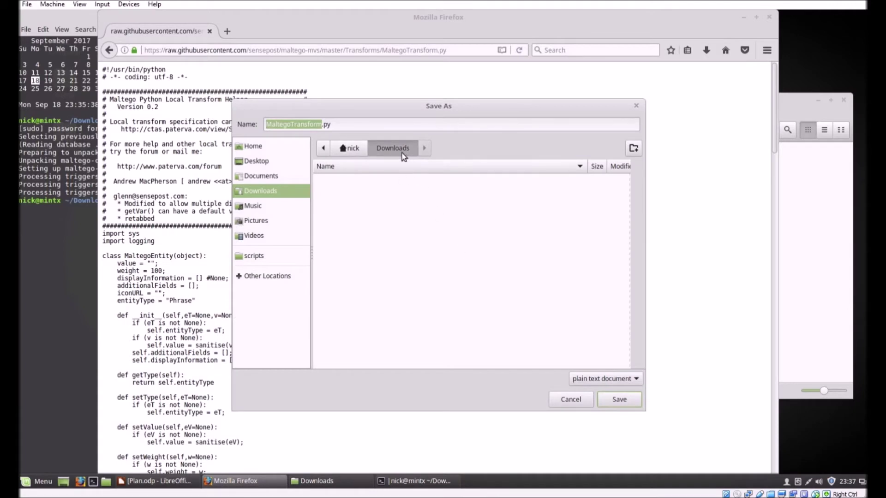
click(623, 407)
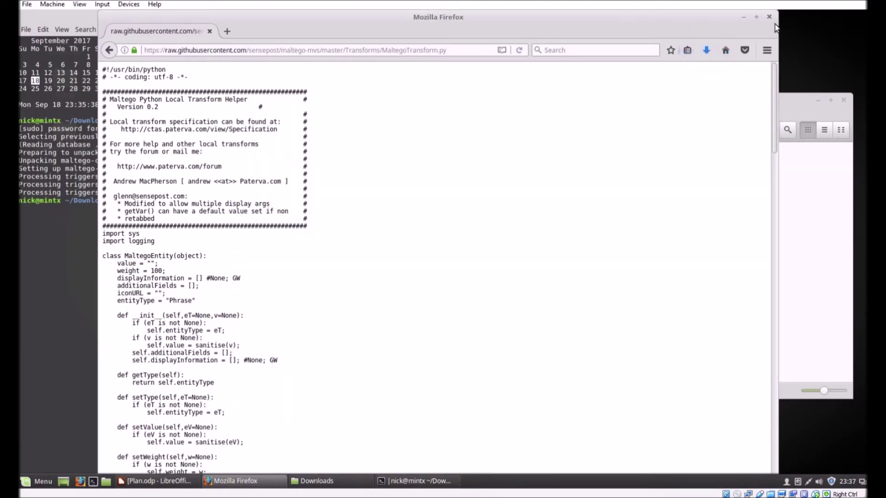
Step: Close the Firefox, Downloads folder and terminal windows
click(769, 16)
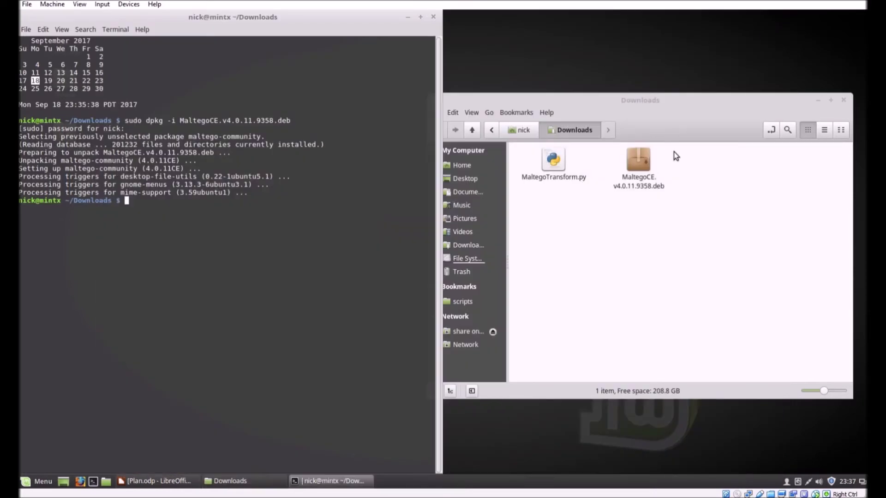
click(844, 100)
click(434, 17)
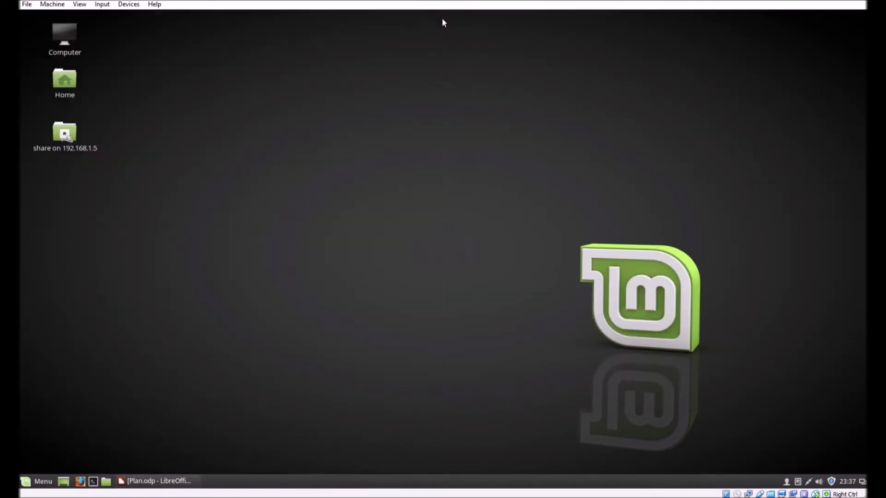
Step: Find Maltego Community among the installed applications and add its launcher to the desktop panel beside the terminal launcher
click(43, 485)
mouse_move(137, 283)
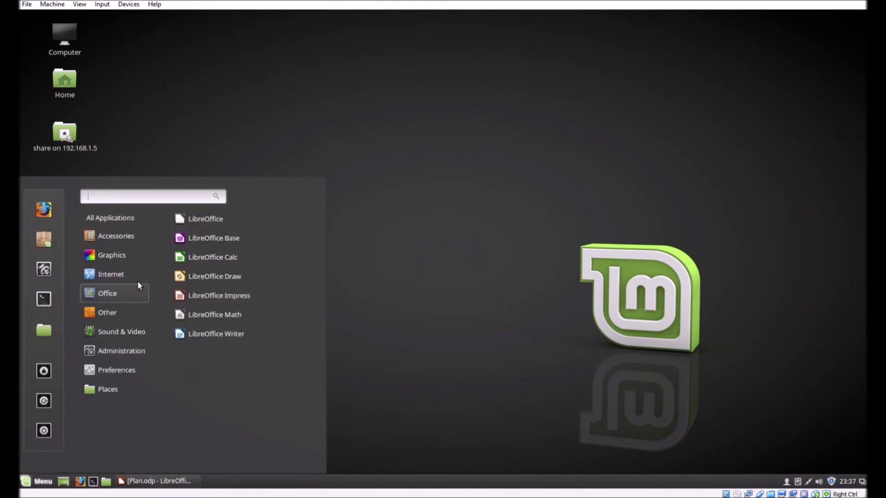
text(Malt)
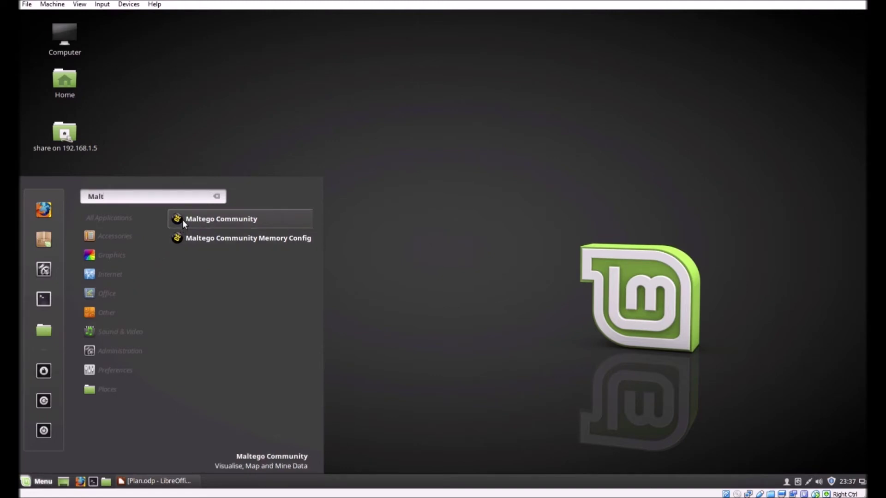
drag(181, 220, 105, 492)
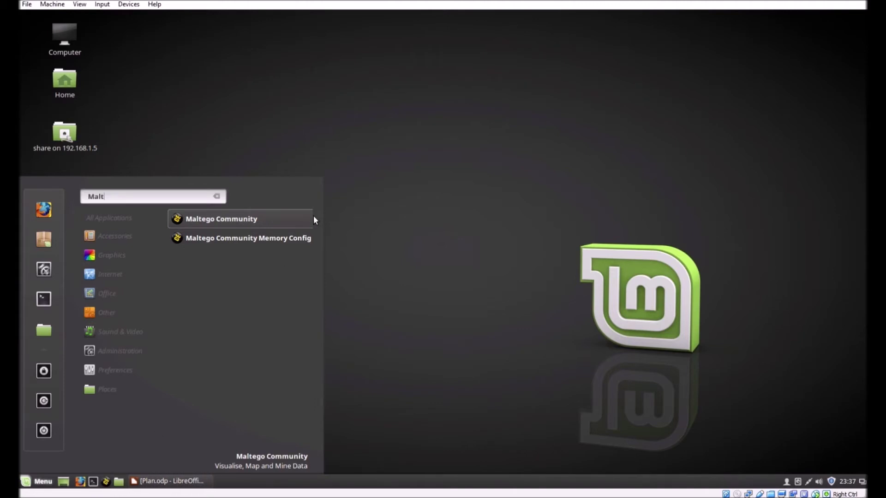
click(516, 222)
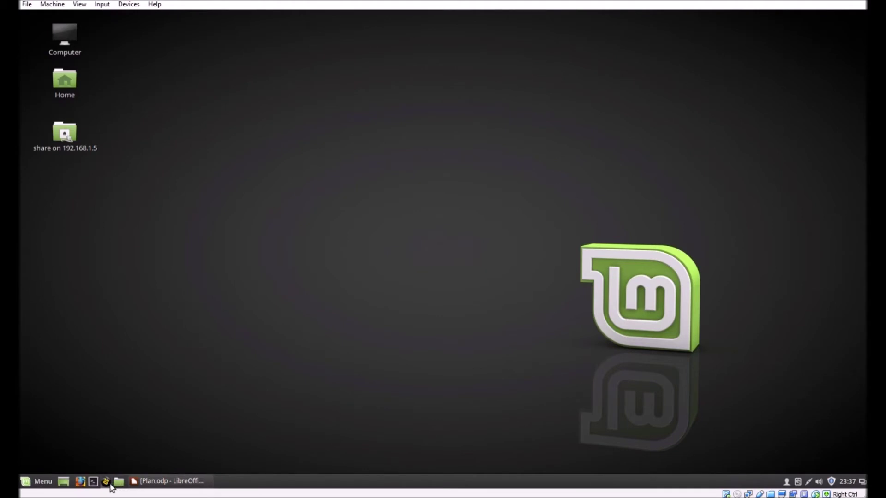
Step: Launch Maltego Community from its new panel shortcut and cancel the first-use setup wizard
click(106, 482)
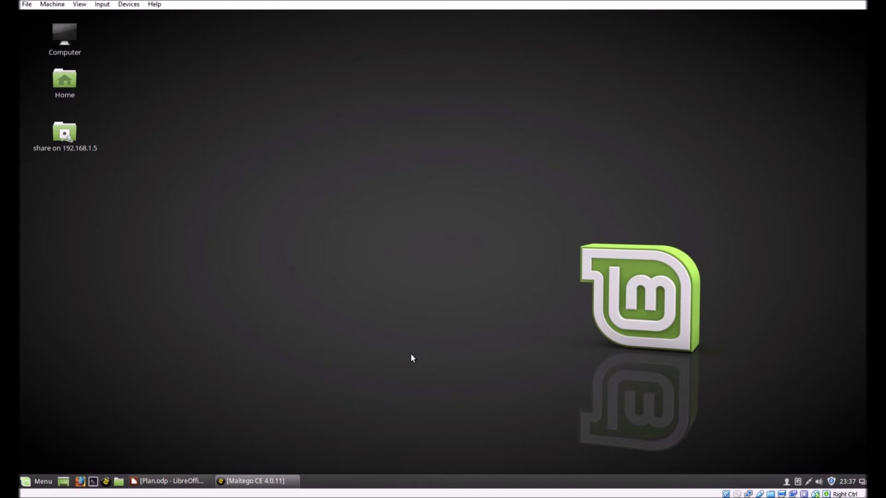
click(258, 481)
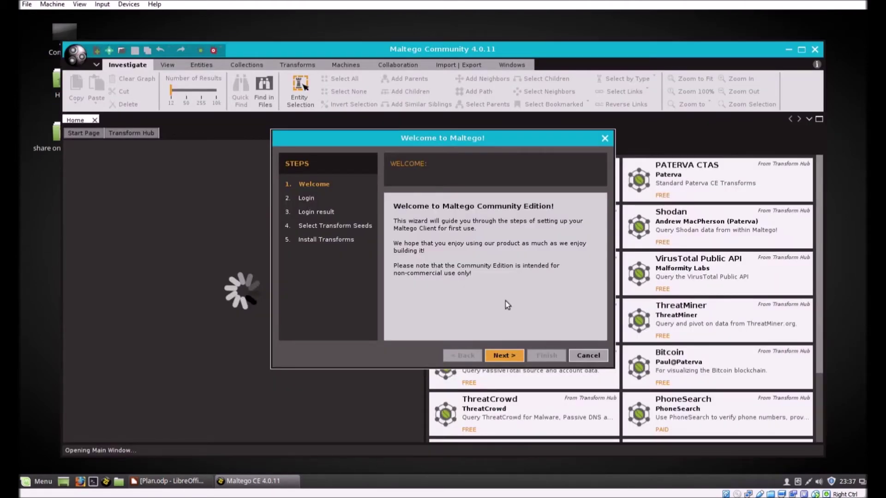
click(597, 356)
Step: Install the PATERVA CTAS transforms from the Transform Hub and finish the installation wizard
mouse_move(769, 182)
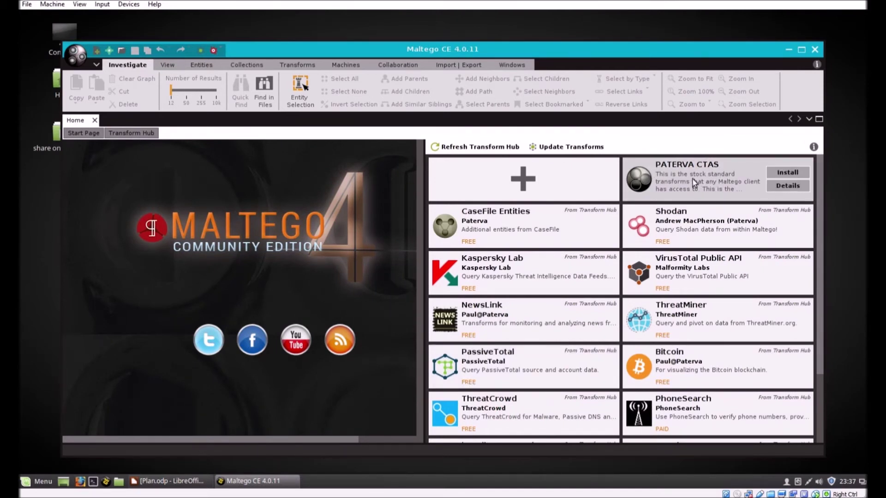
click(799, 175)
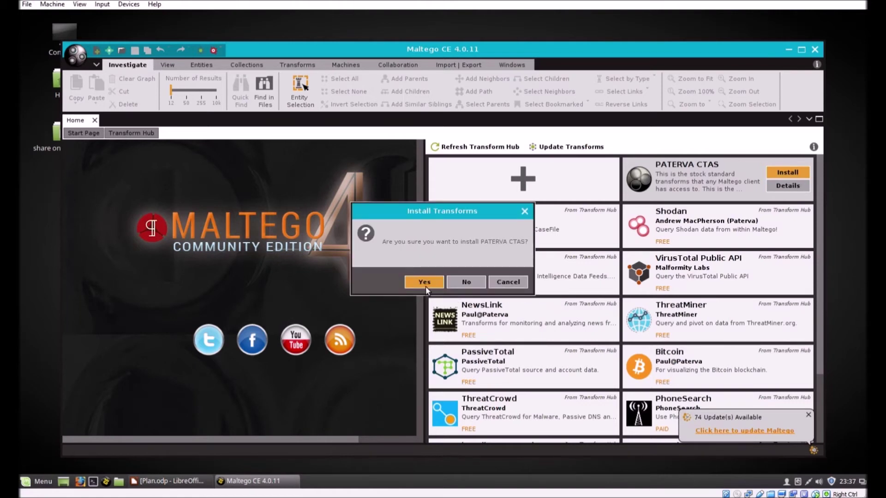
click(430, 281)
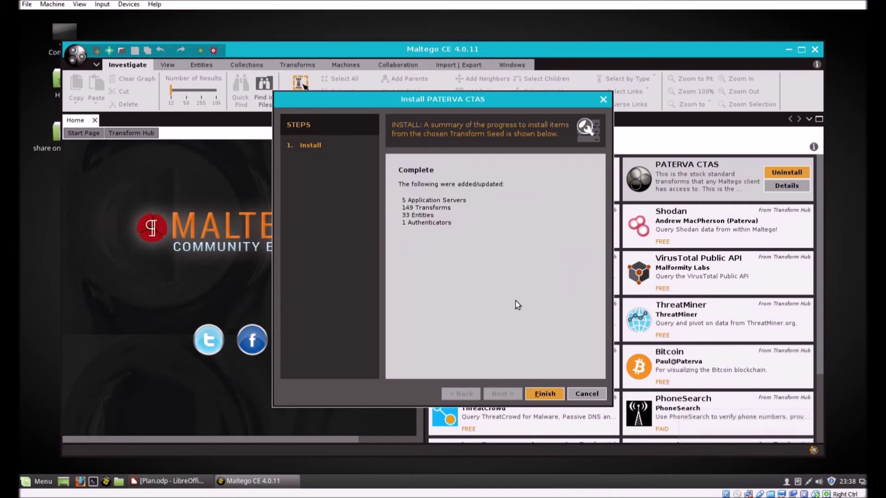
click(551, 394)
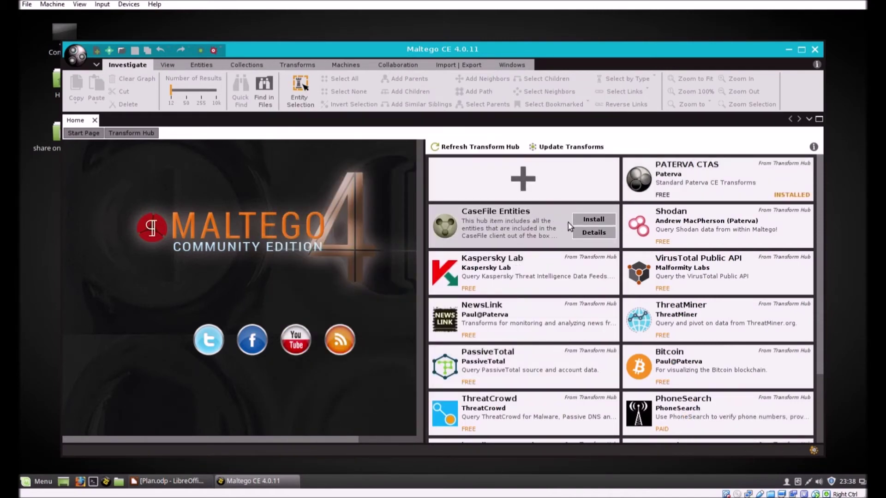
Step: Install the CaseFile Entities hub item and finish its installation wizard
click(594, 221)
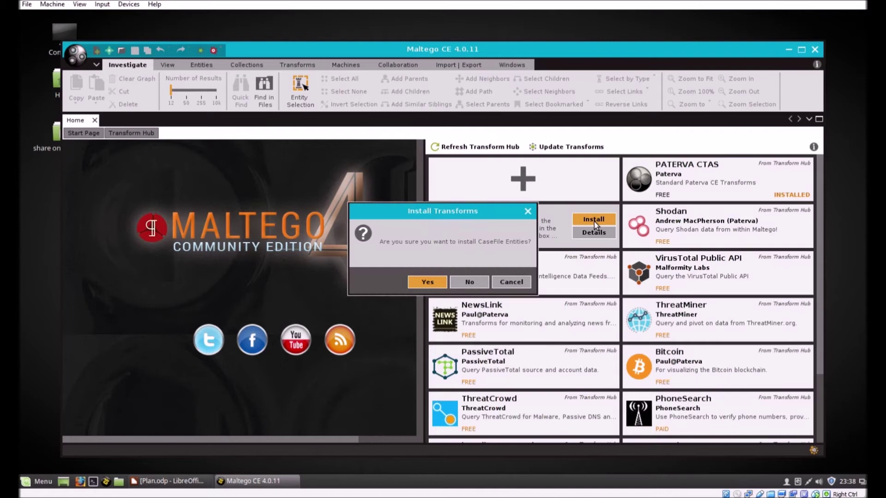
click(431, 286)
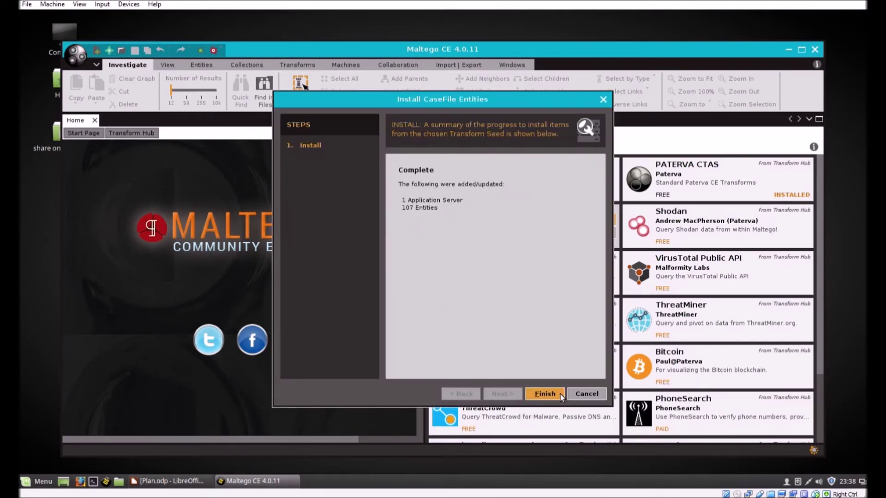
click(556, 394)
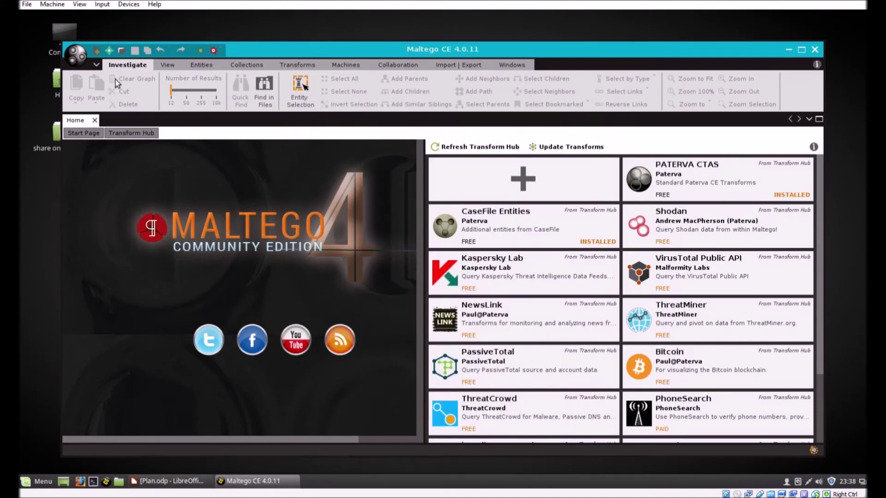
Step: With the Home page closed and the Maltego window maximized, open the built-in example graph
click(95, 120)
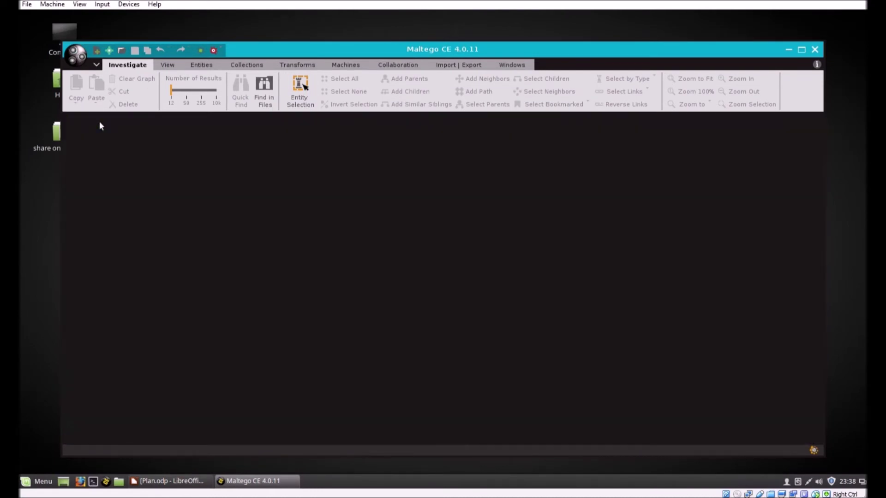
click(802, 51)
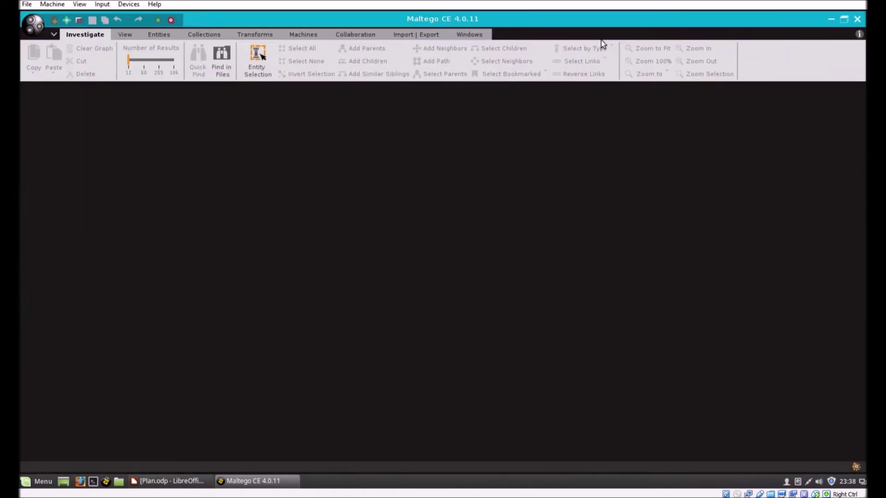
click(41, 33)
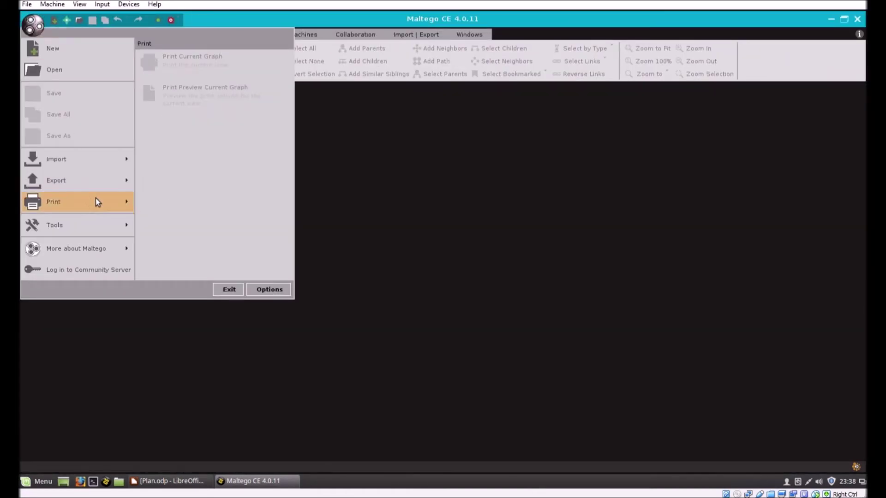
mouse_move(98, 193)
mouse_move(91, 229)
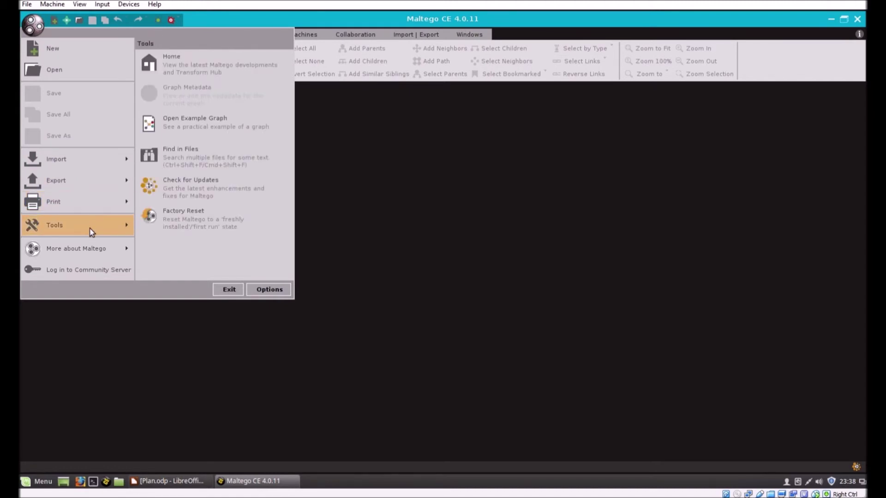
click(190, 118)
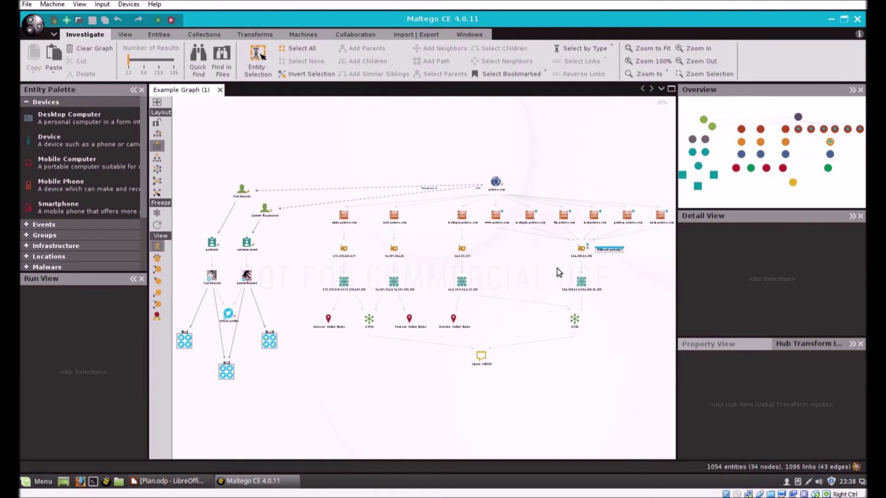
click(497, 184)
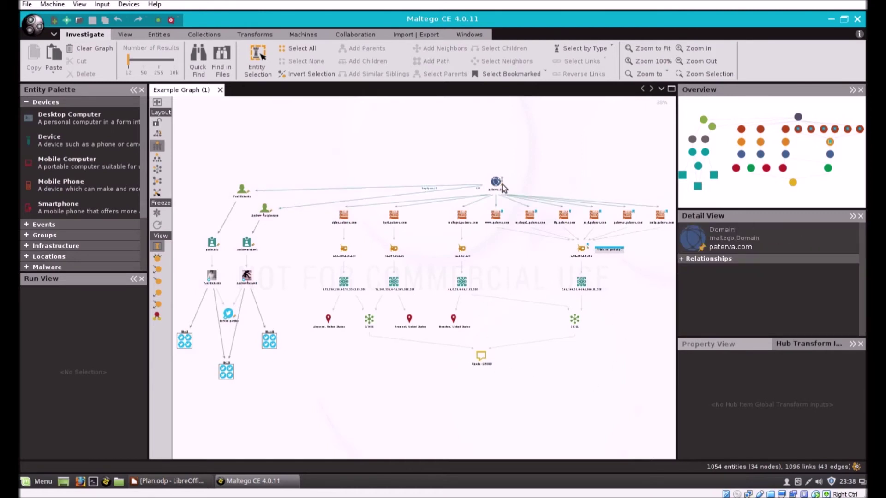
click(512, 194)
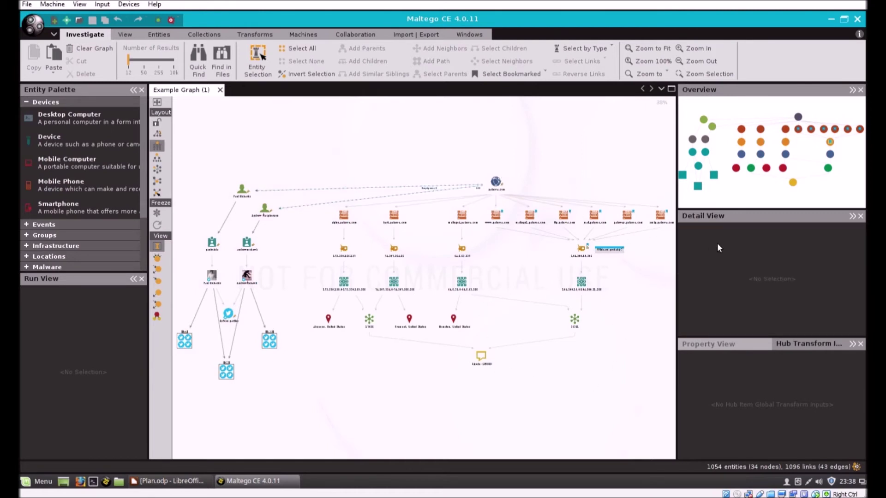
click(500, 184)
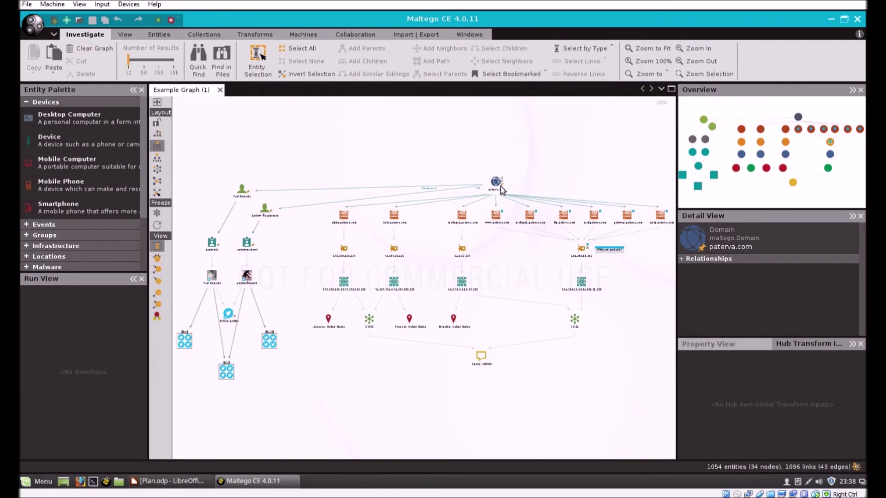
click(497, 216)
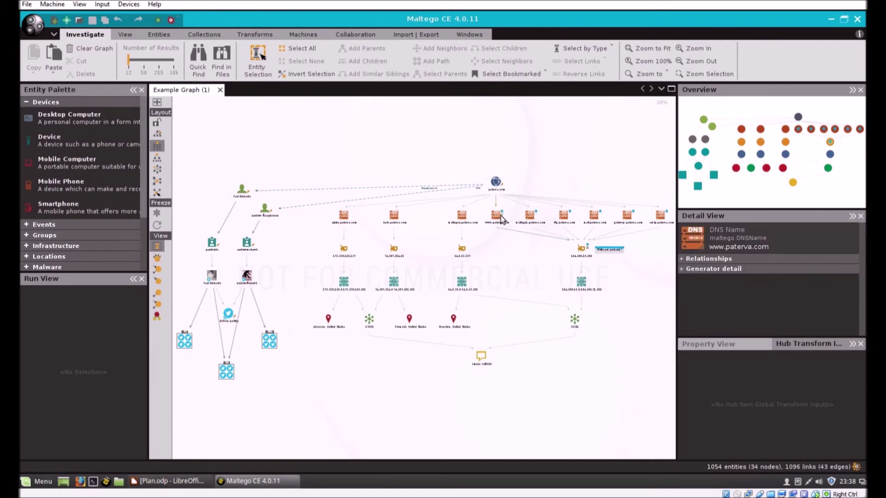
Step: Inspect the 64.5.53.237 and 74.207.254.56 IPv4 addresses, the 74.207.224.0-74.207.255.255 netblock and the Fremont location in the example graph
click(463, 257)
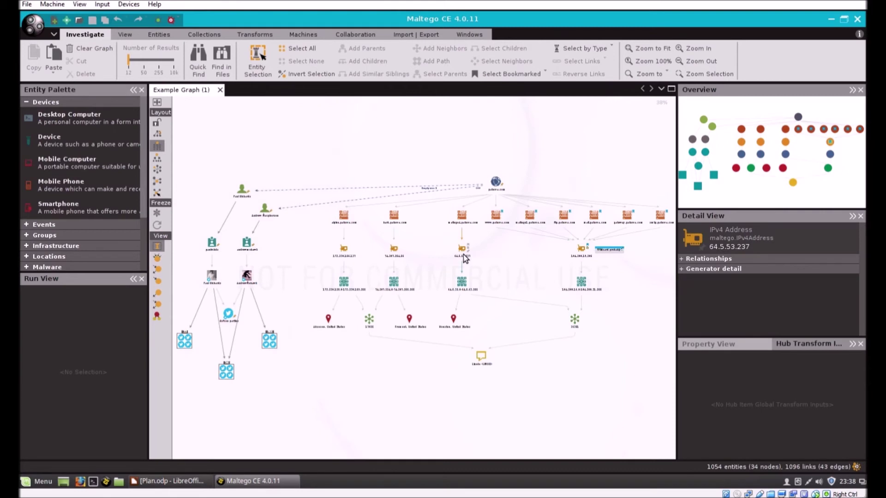
click(480, 249)
click(465, 253)
click(393, 255)
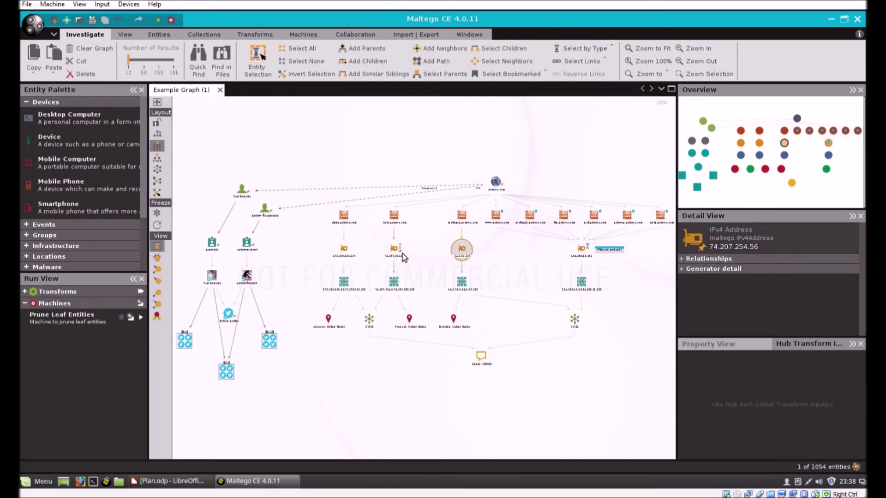
click(408, 291)
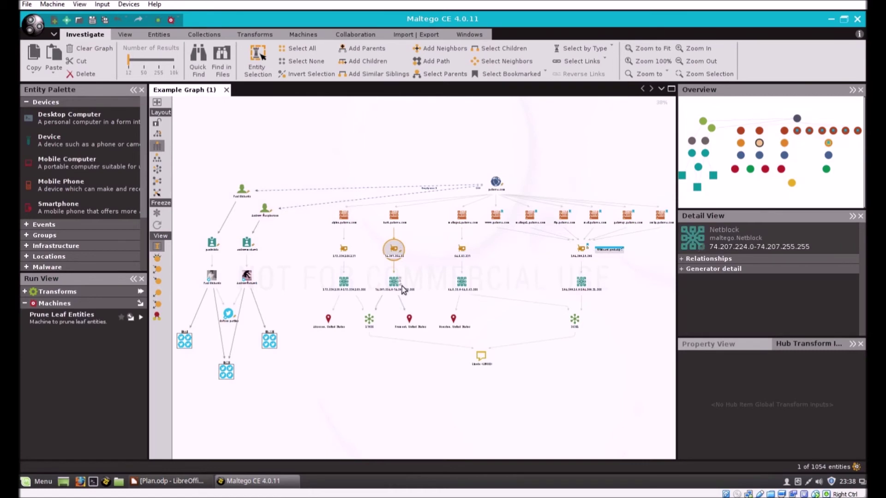
click(411, 319)
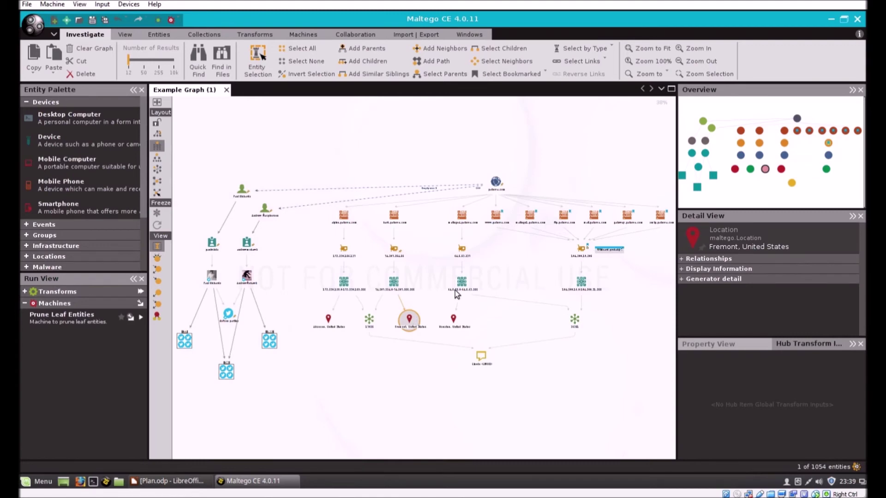
Step: View the full properties of the Fremont, United States location entity and close its details without changes
scroll(497, 338, up, 5)
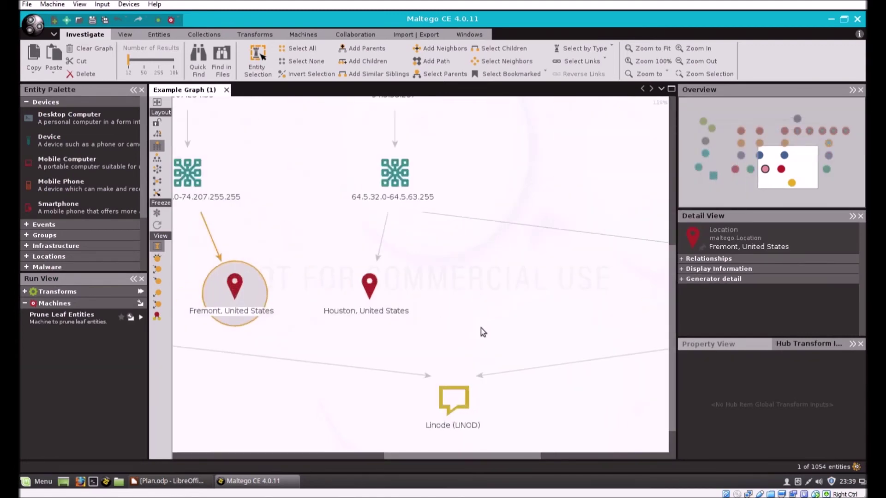
scroll(453, 320, down, 3)
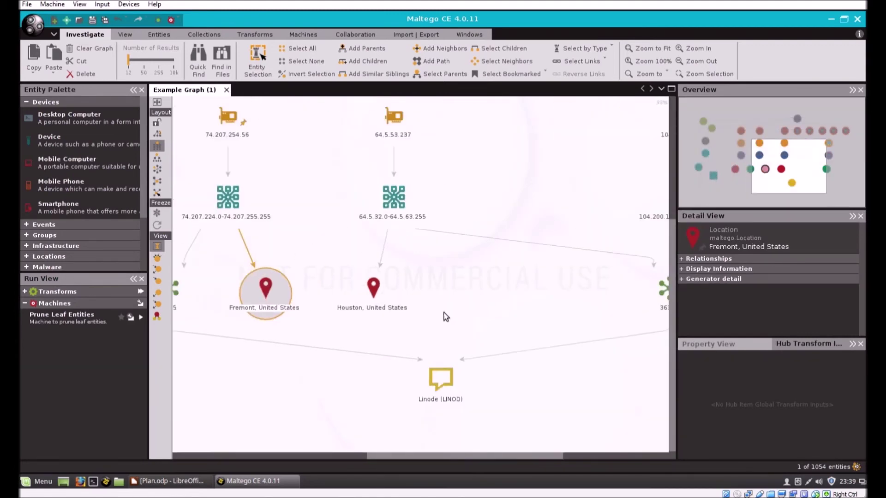
double_click(272, 300)
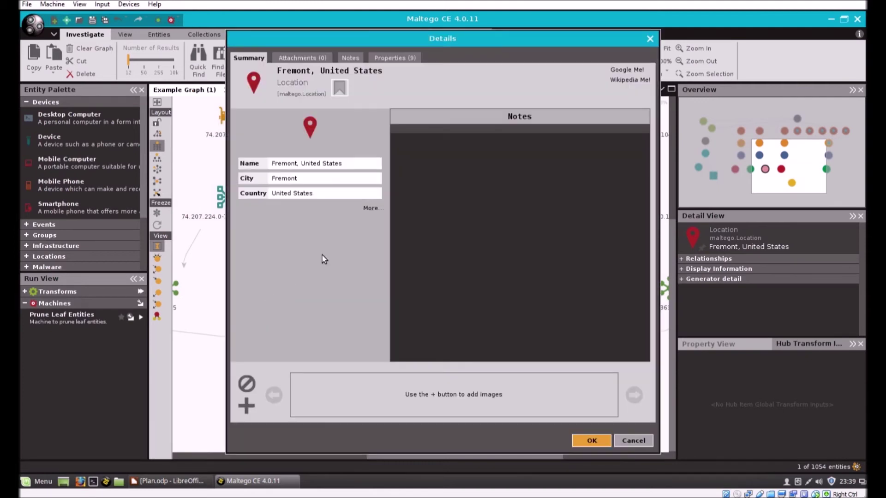
click(402, 60)
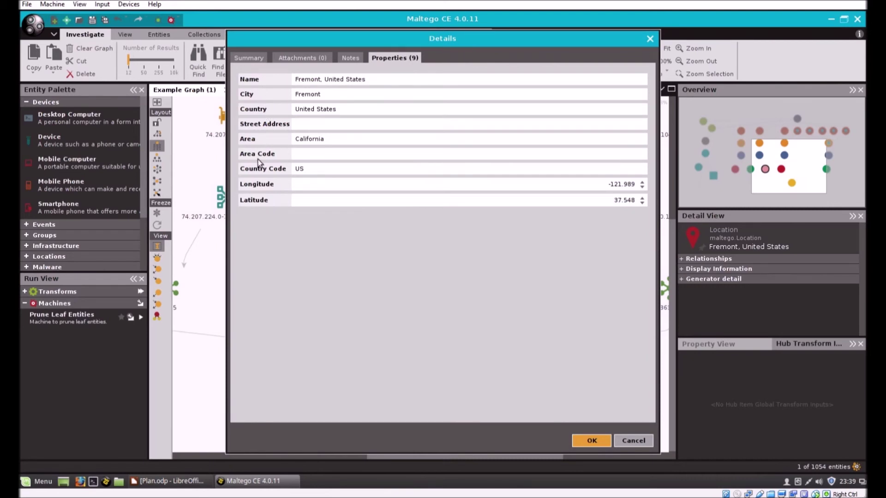
click(642, 440)
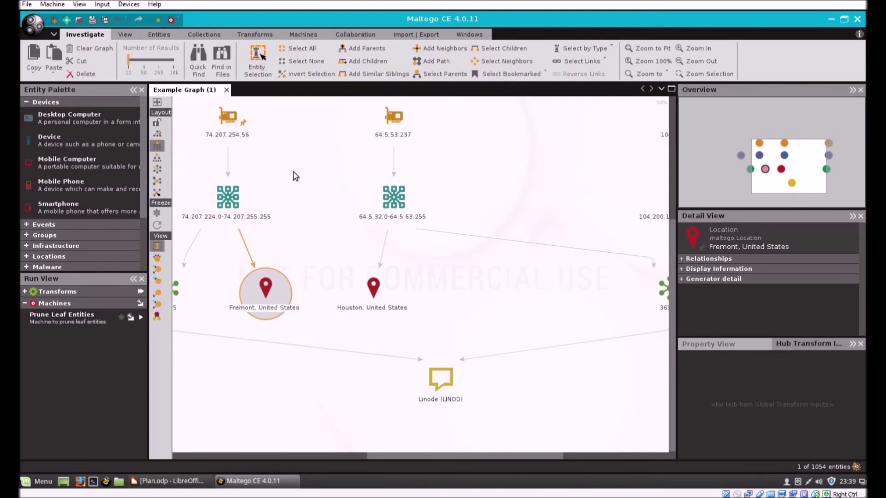
Step: View the full properties of the 74.207.254.56 IPv4 address entity and close its details without changes
mouse_move(248, 134)
click(236, 122)
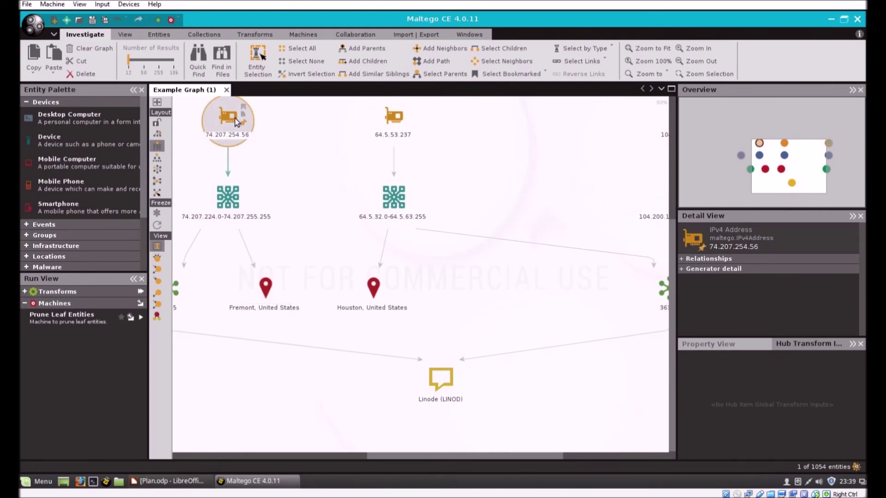
double_click(236, 122)
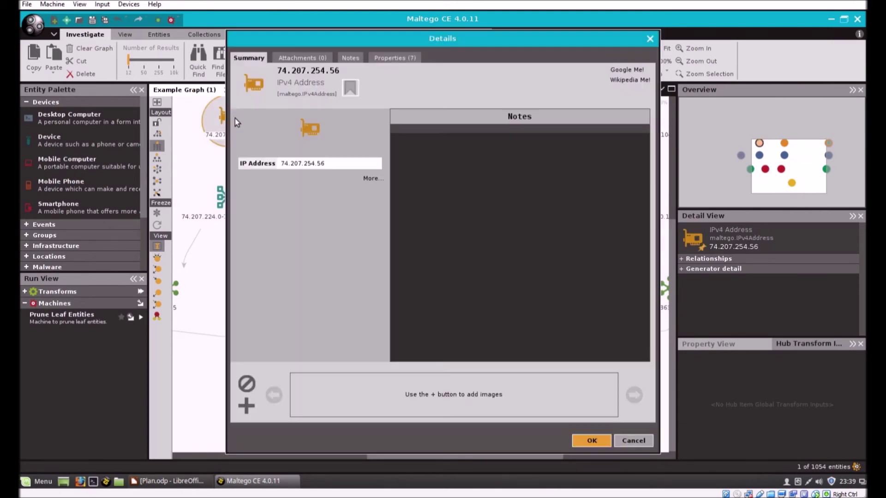
click(399, 58)
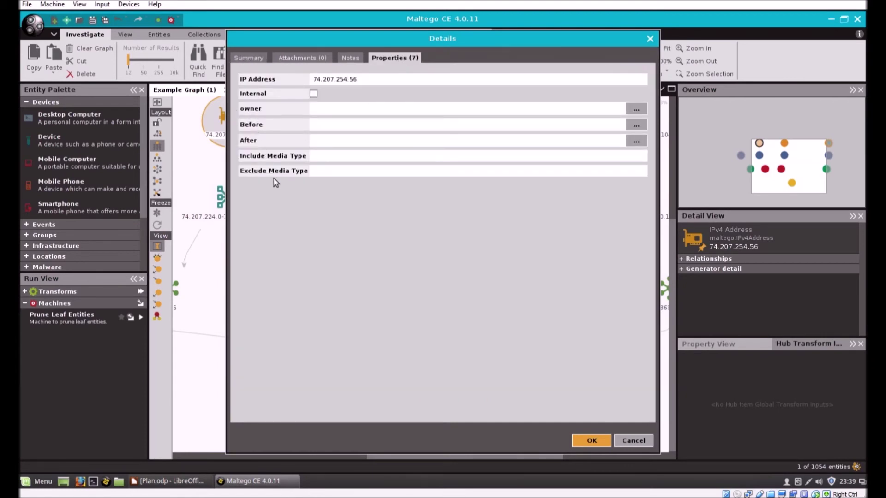
click(637, 439)
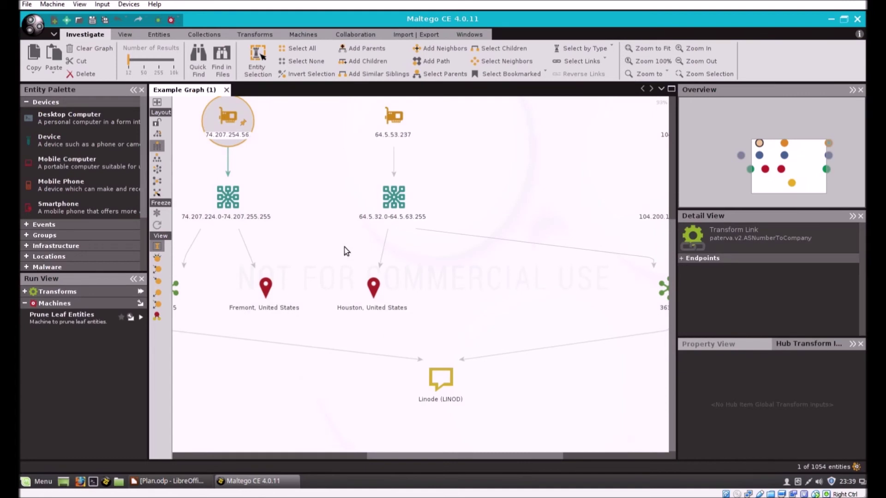
Step: Show the transforms available for the 74.207.254.56 IPv4 address, dismiss the list and return to the whole graph
right_click(235, 123)
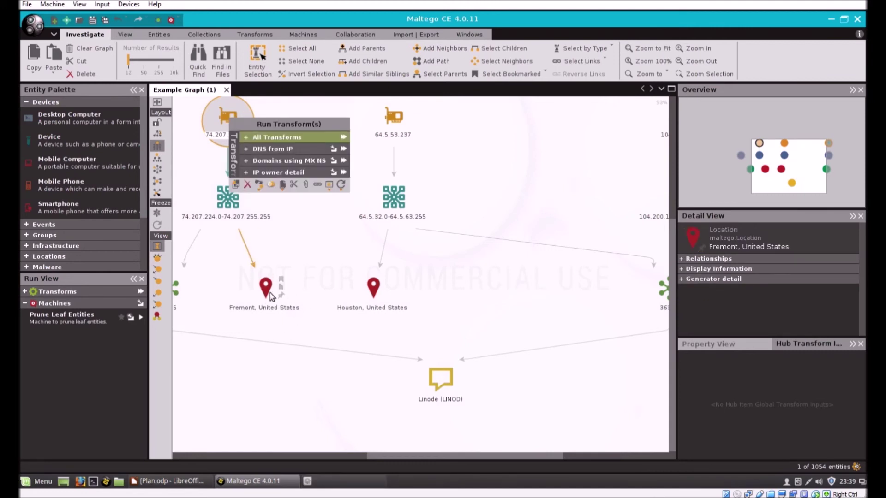
mouse_move(271, 295)
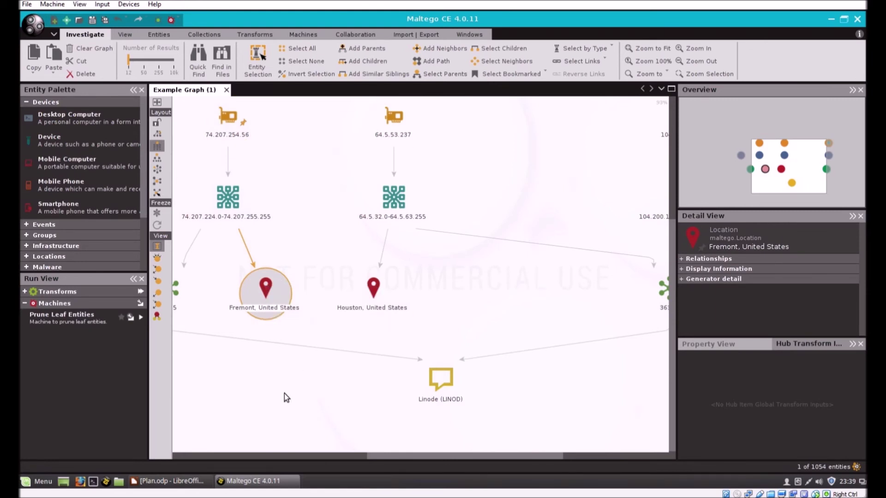
scroll(277, 392, down, 3)
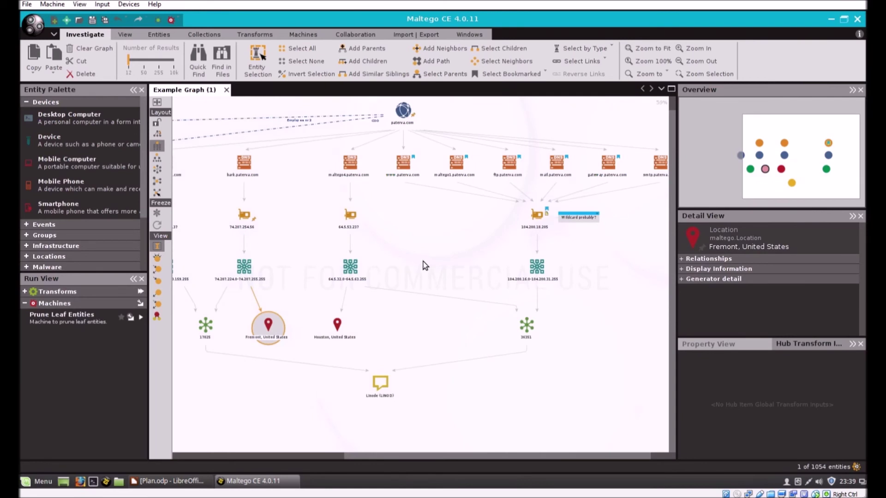
drag(442, 245, 488, 226)
scroll(483, 231, down, 3)
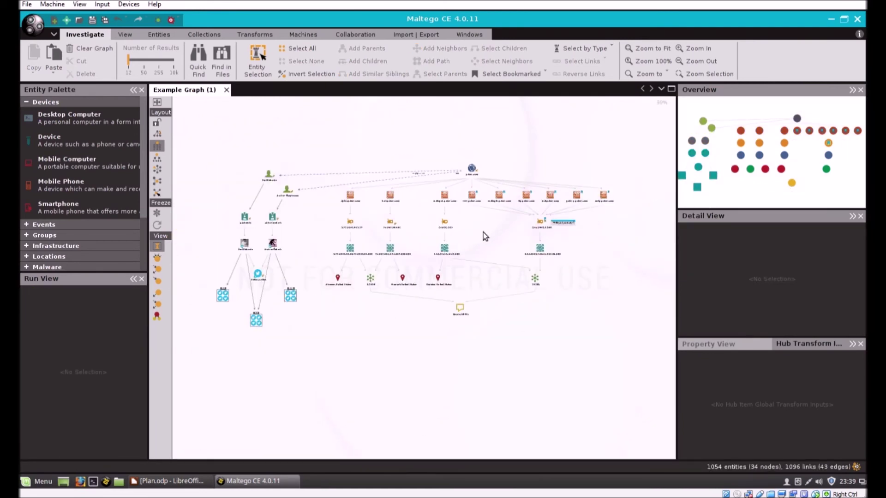
Step: Display the entities as balls of varying size and inspect the Twitter affiliation collections and their links
click(163, 262)
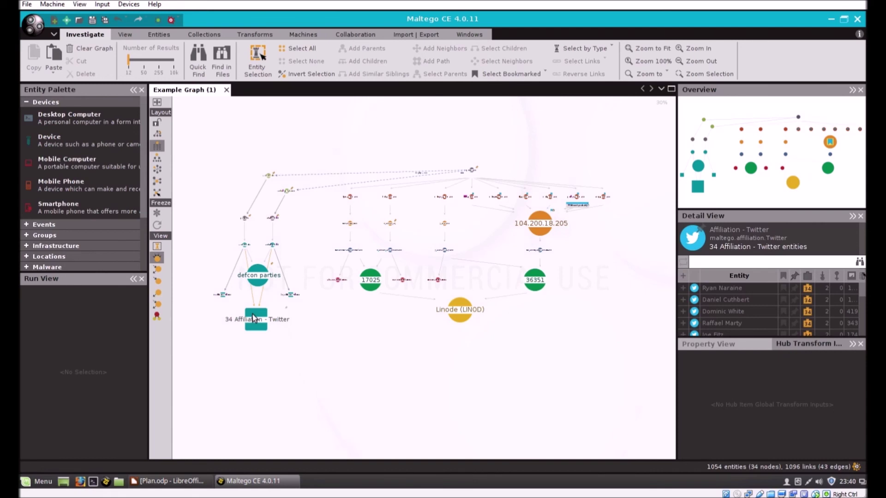
click(211, 299)
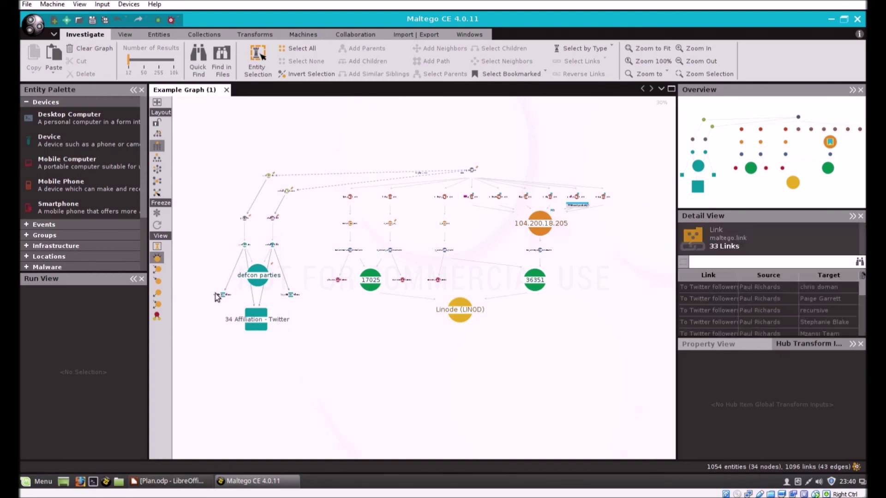
Step: Arrange the graph in the circular layout and move the AS 17025 entity outward from the ring
click(159, 169)
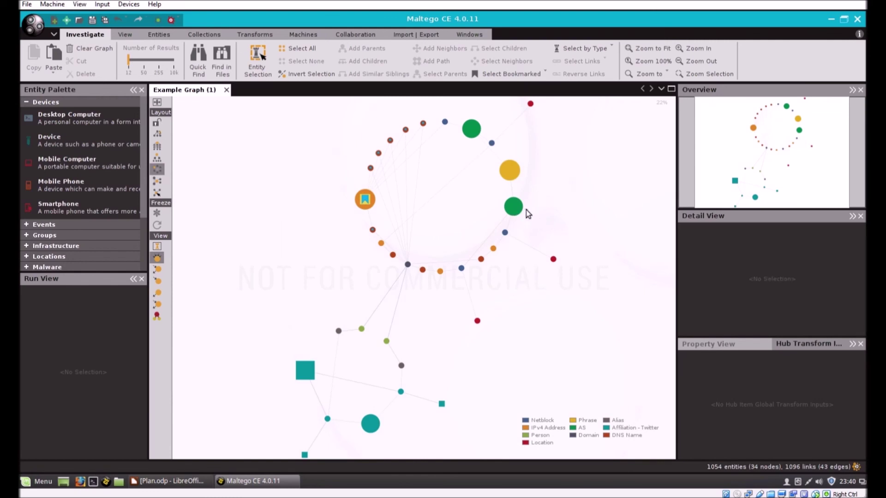
mouse_move(516, 209)
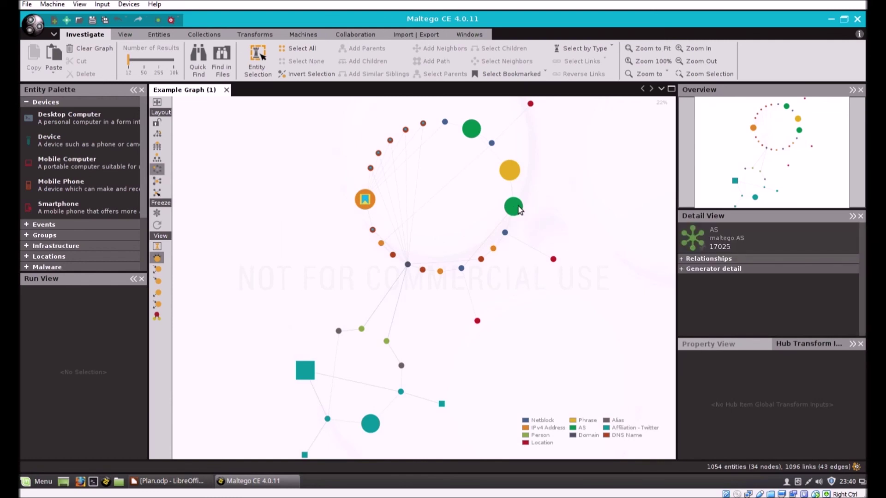
click(517, 210)
drag(517, 210, 567, 232)
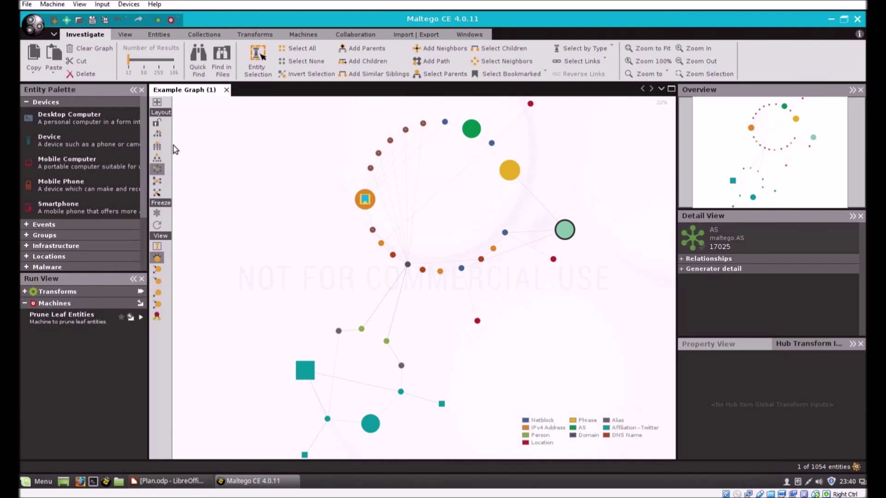
Step: Arrange the graph in the top-down tree layout under paterva.com and compare two other ball-size views before restoring the icon view
click(163, 161)
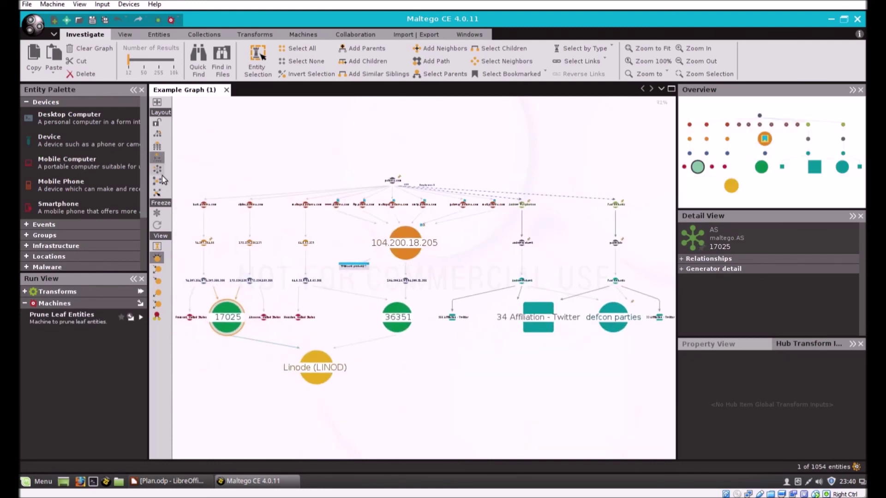
click(162, 268)
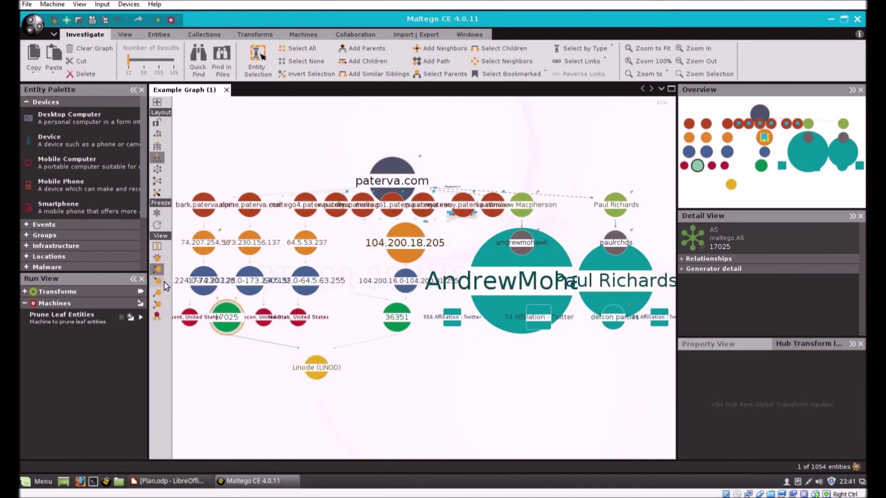
click(161, 279)
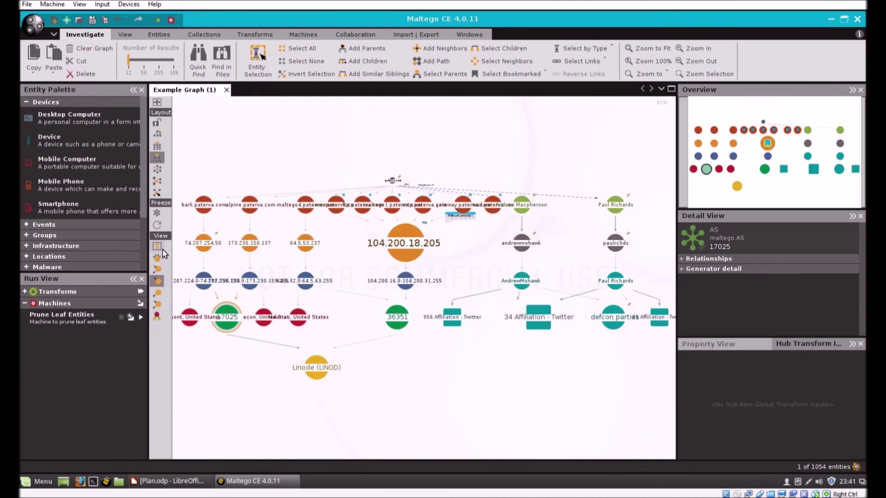
click(162, 250)
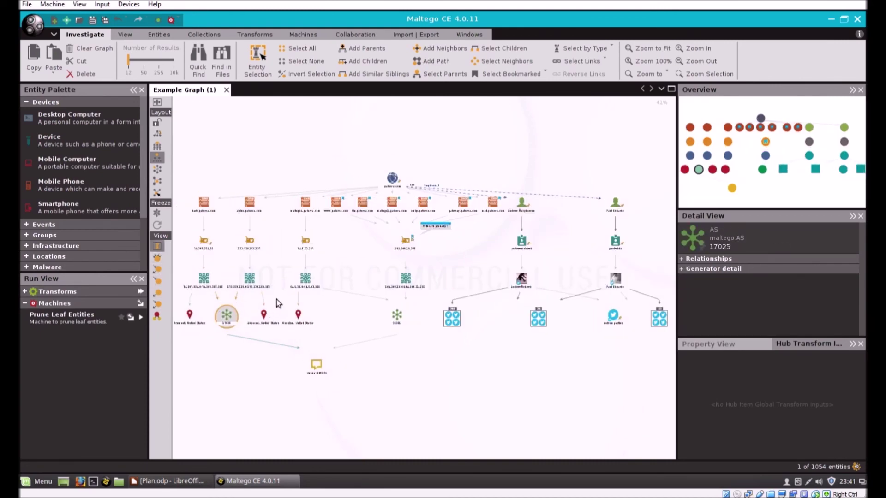
Step: Look over the DNS names and entity types, and open the list of transforms available for the 64.5.53.237 IPv4 address
scroll(249, 365, down, 2)
scroll(194, 371, up, 3)
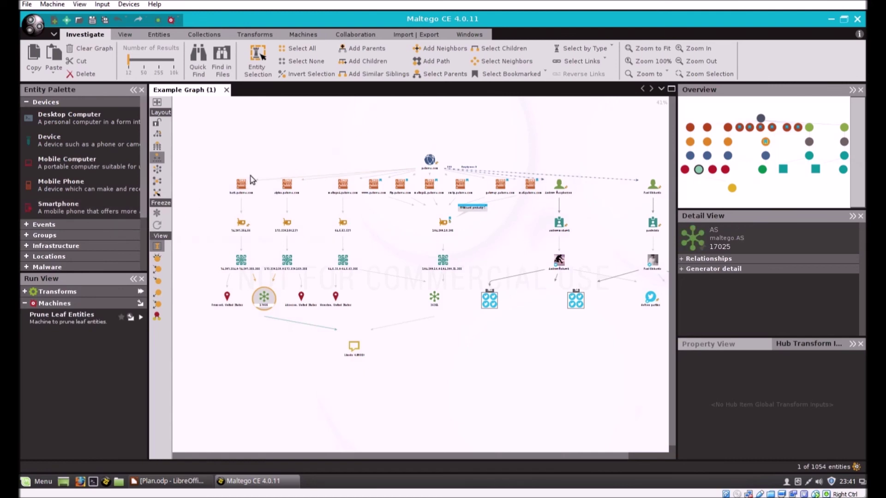
click(233, 186)
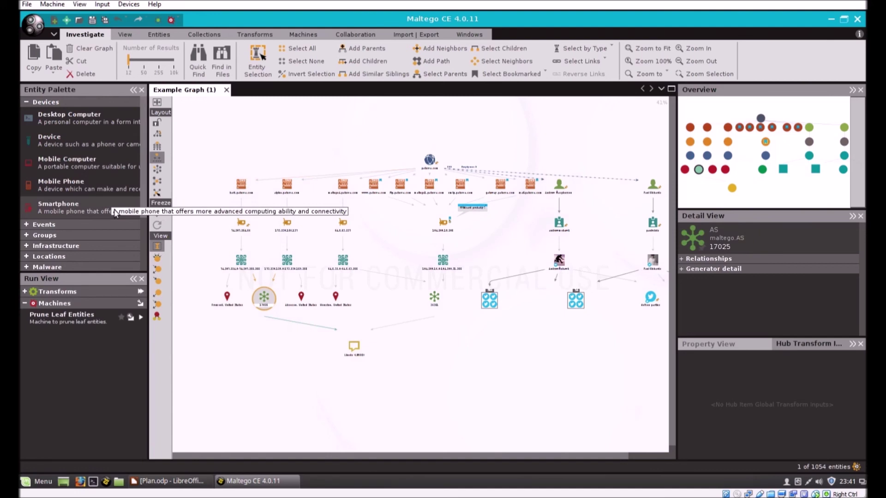
scroll(110, 175, down, 3)
scroll(96, 177, up, 3)
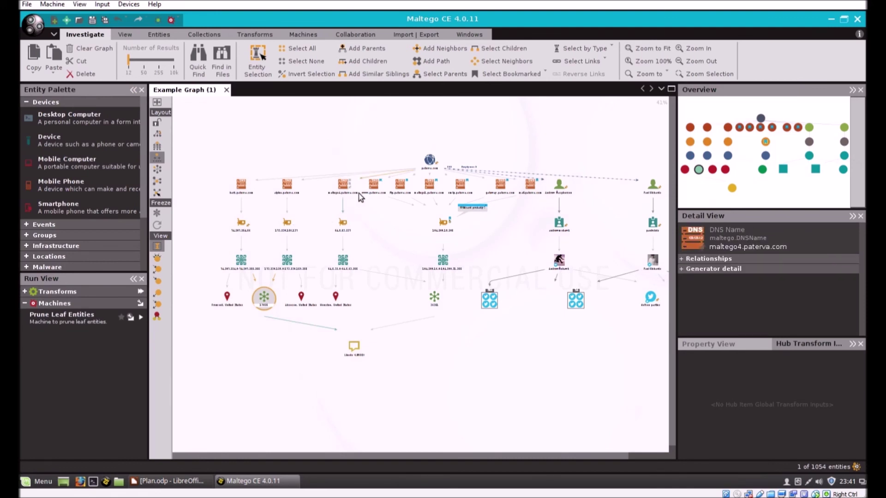
right_click(347, 225)
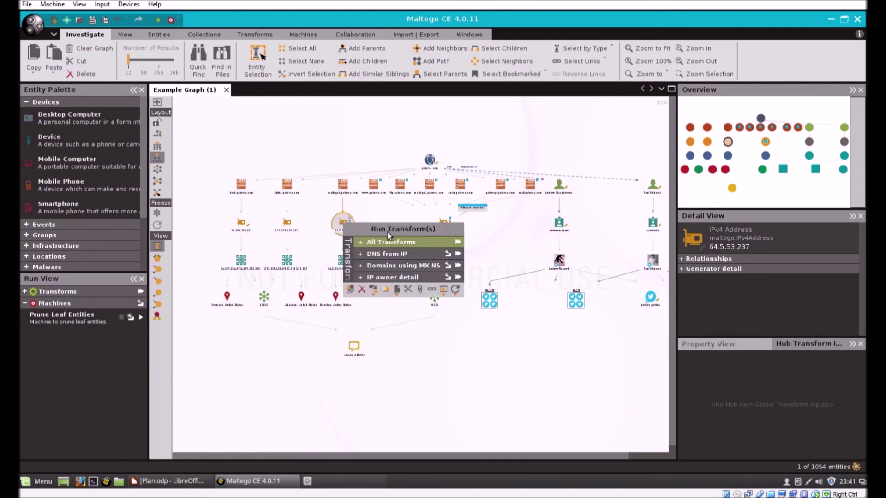